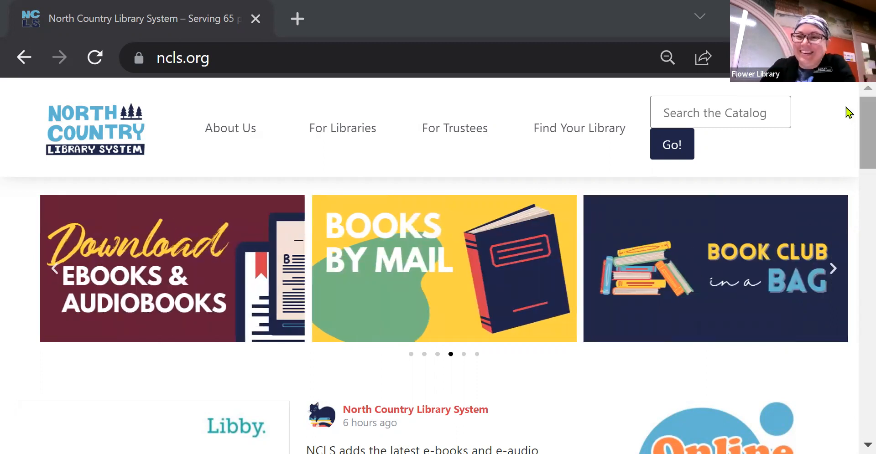
Scroll the library homepage and follow the LawDepot 'Create Legal Documents' banner to Libby Extras.
left_click(861, 58)
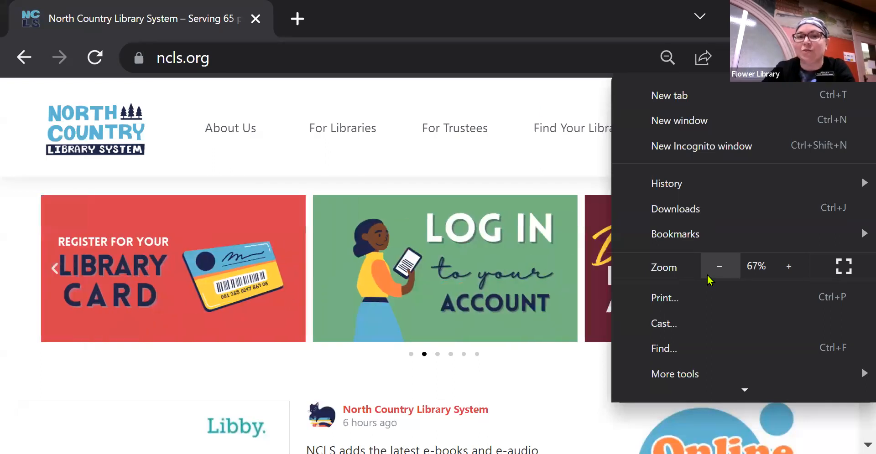
left_click(529, 101)
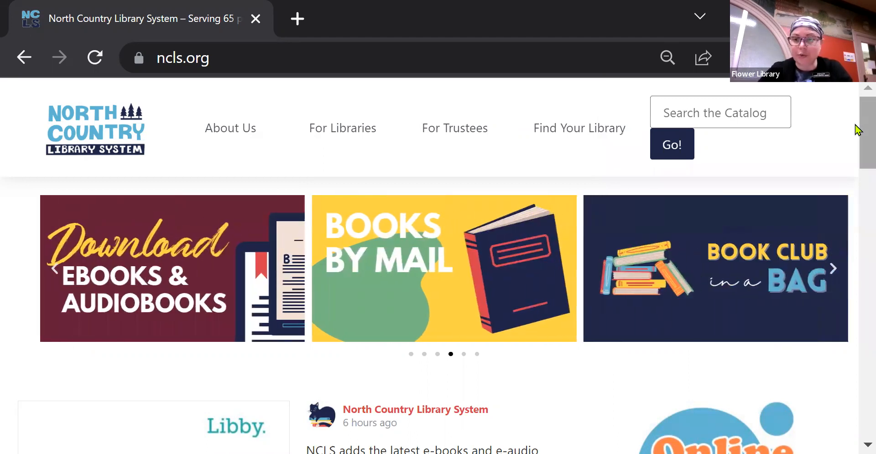
scroll(856, 137, "down", 7)
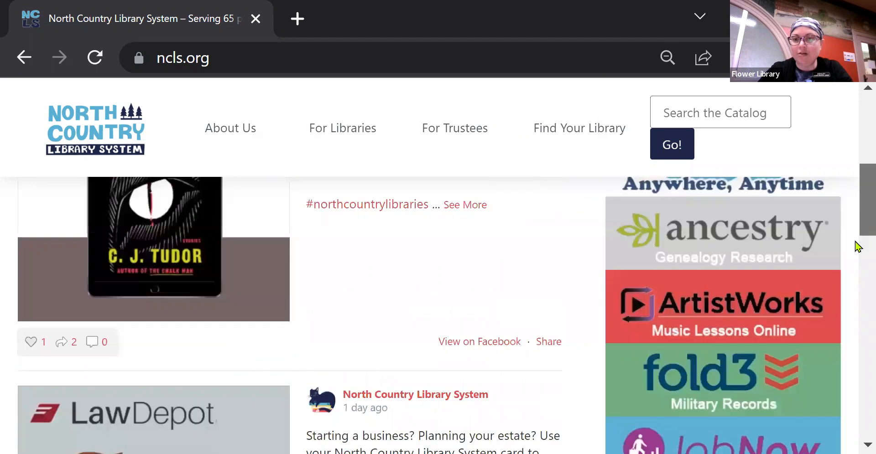
scroll(856, 242, "down", 10)
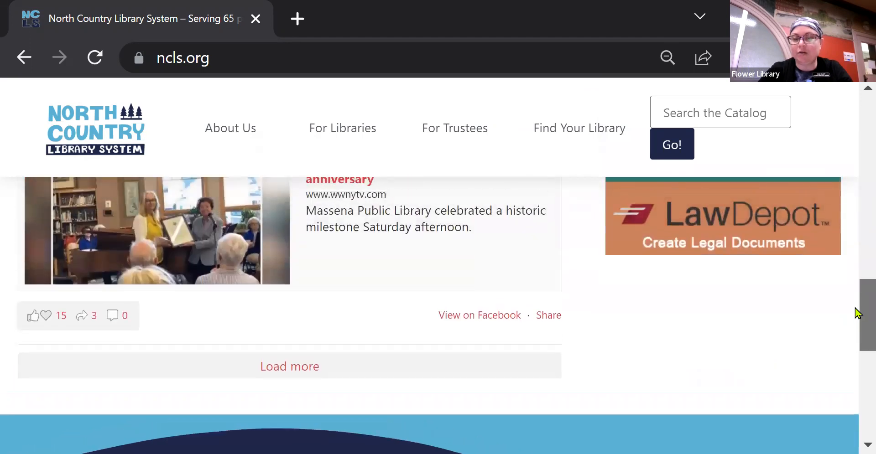
left_click(765, 238)
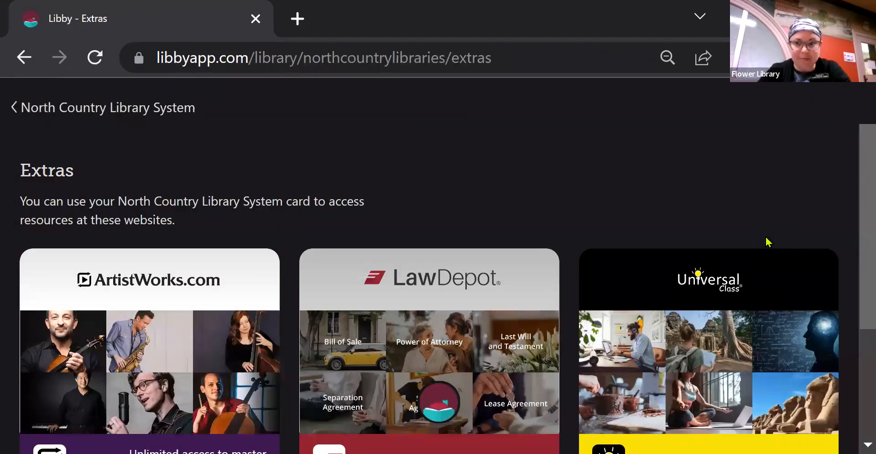
Scroll the Libby page down to the Open LawDepot library-card prompt.
left_click_drag(858, 178, 859, 213)
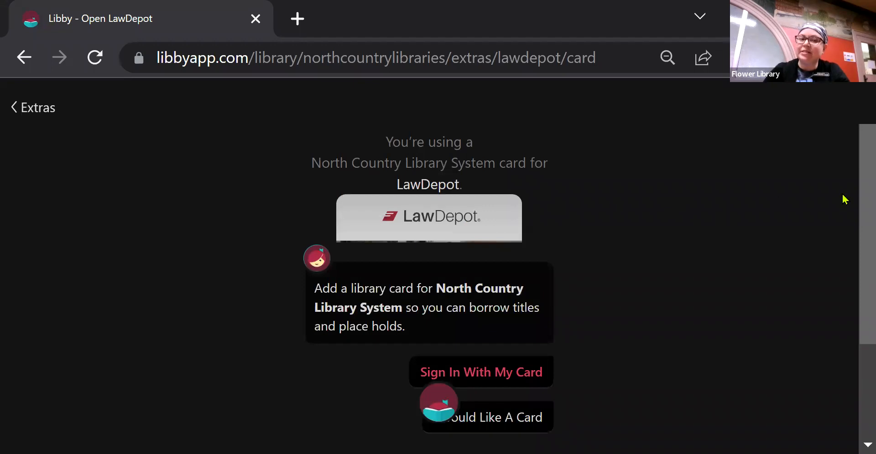
left_click_drag(858, 187, 856, 208)
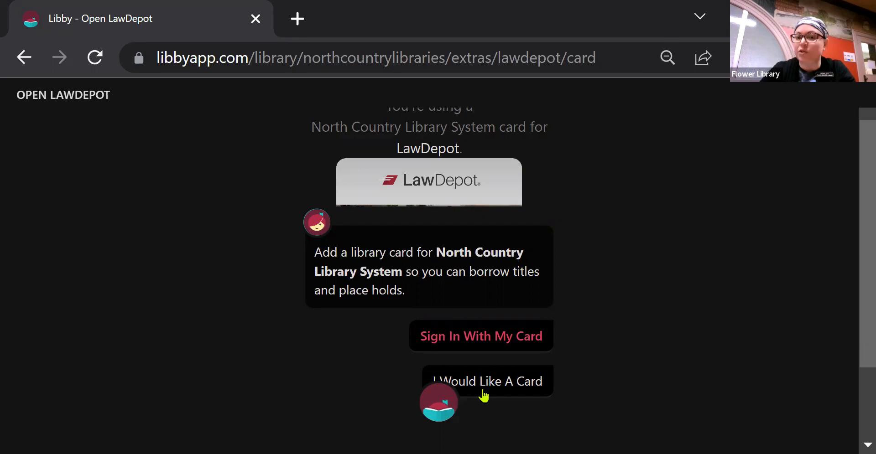
Sign in to Libby with the library card number and PIN.
left_click(493, 348)
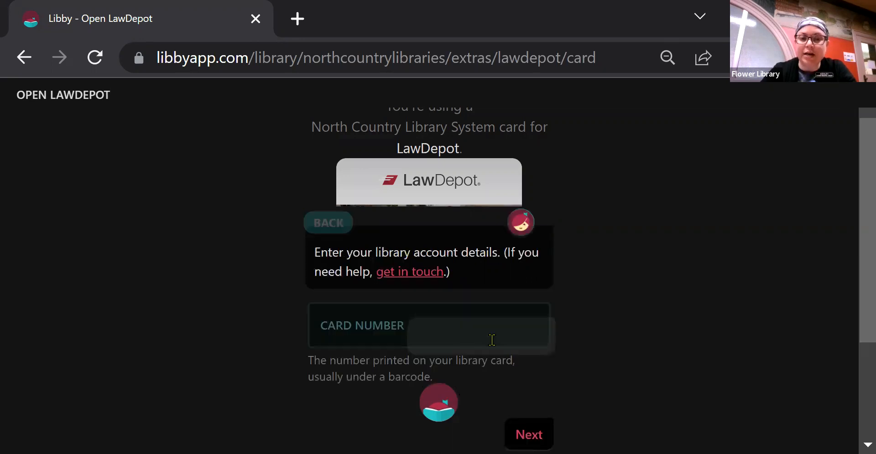
left_click(450, 327)
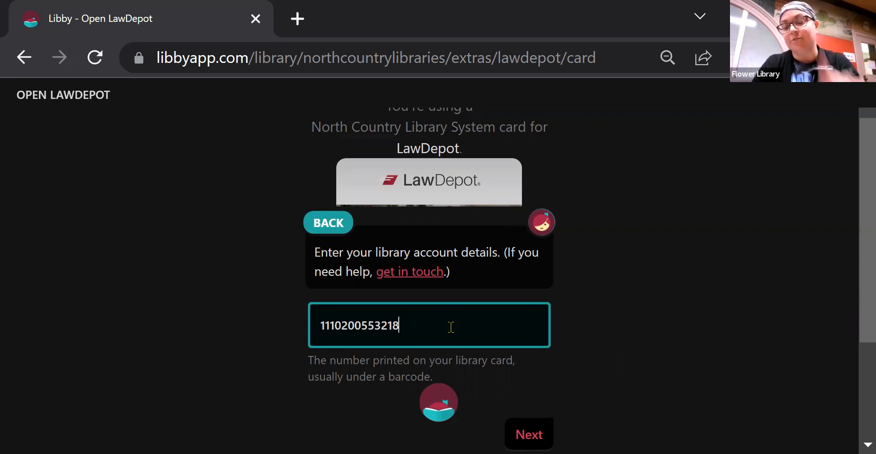
key("Return")
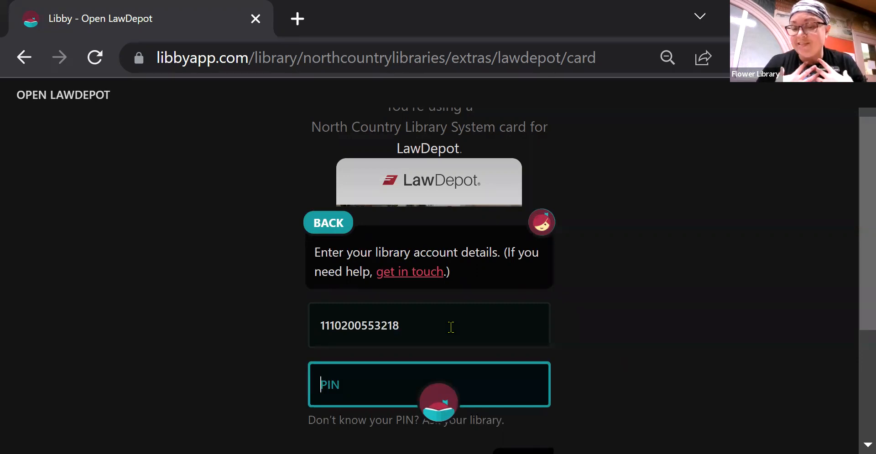
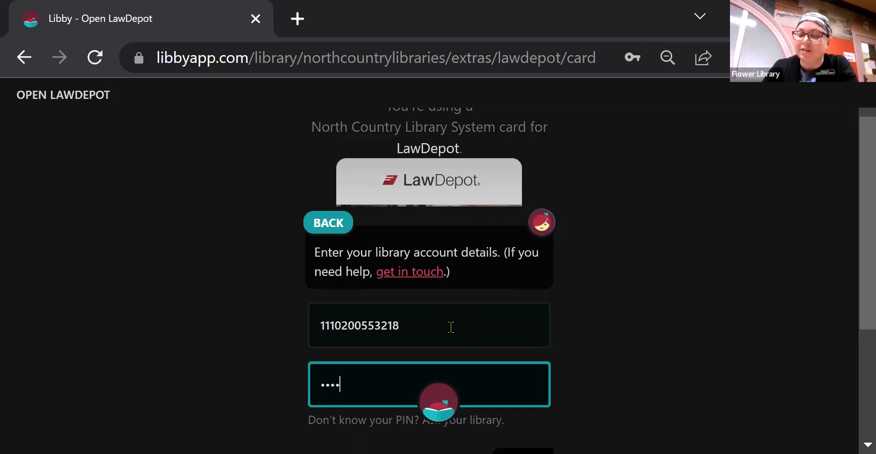
key("Return")
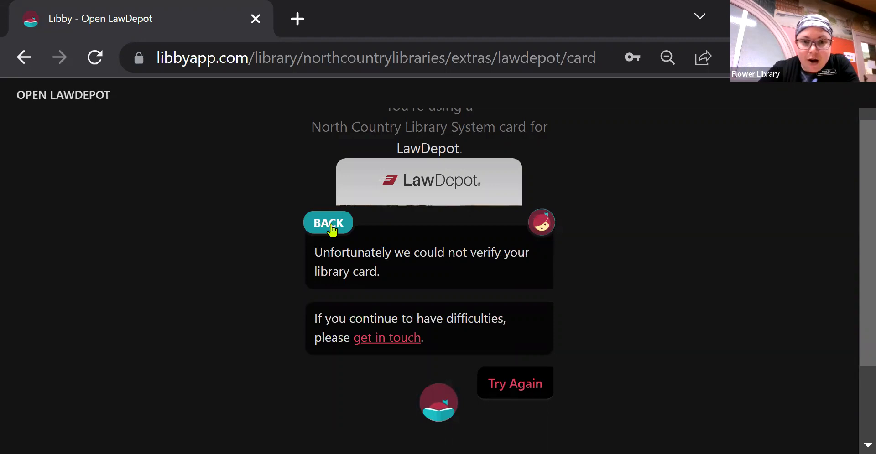
After the failed verification, go back, re-enter the PIN and submit again.
left_click(329, 224)
left_click(432, 332)
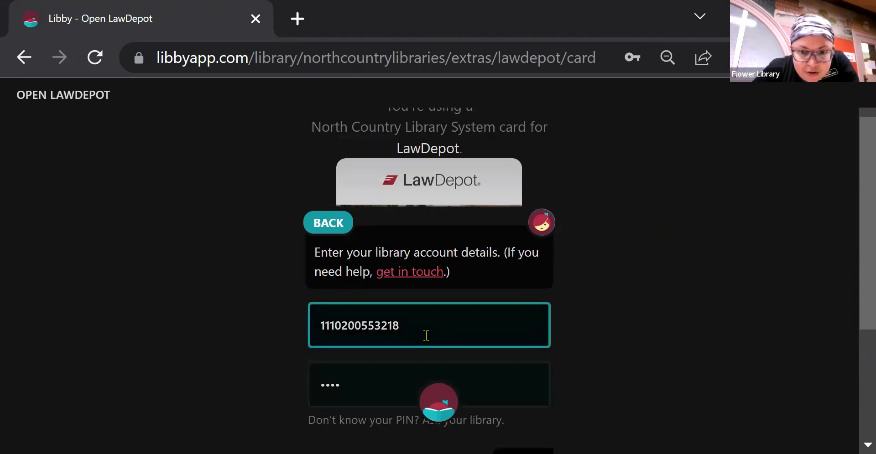
left_click(384, 382)
key("BackSpace")
key("BackSpace")
key("BackSpace")
key("BackSpace")
type("••••")
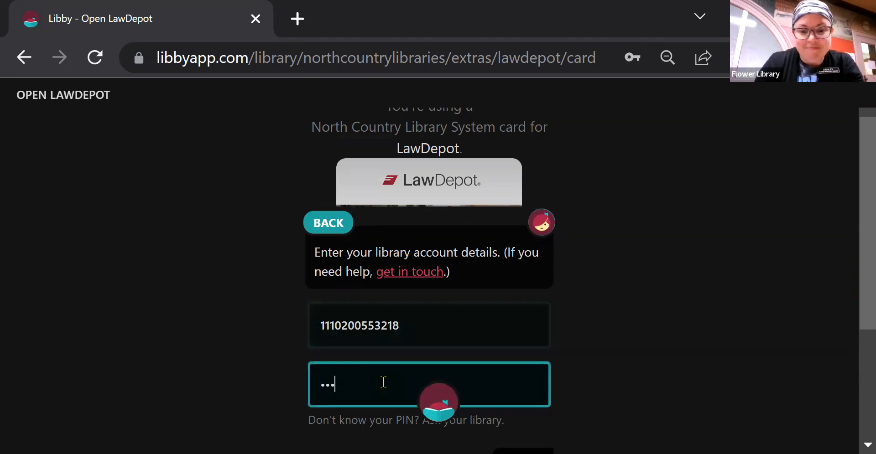
key("Return")
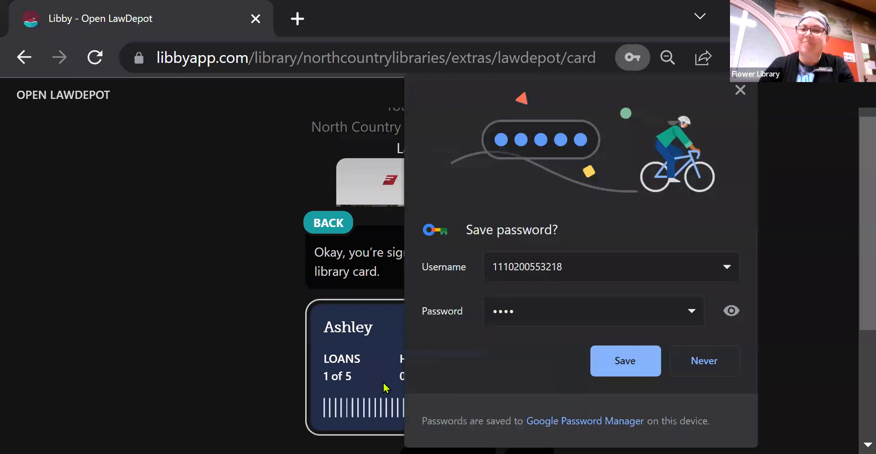
Dismiss the save-password offer, continue with the signed-in card, and launch LawDepot.
left_click(740, 91)
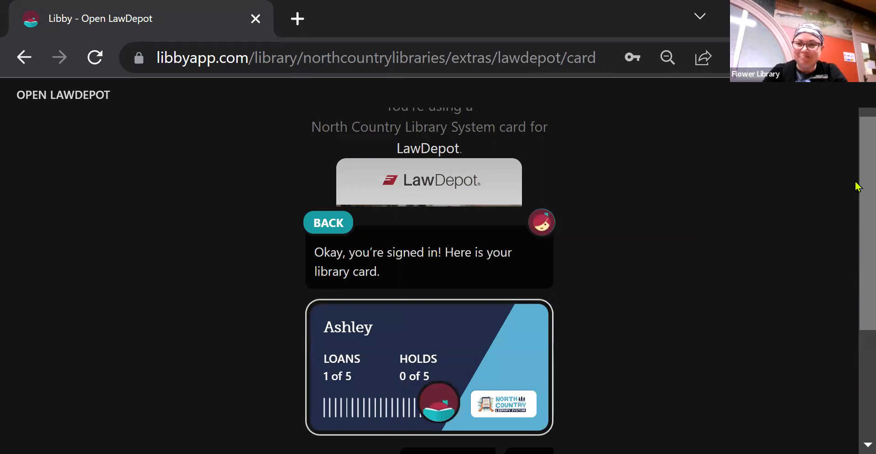
left_click_drag(856, 186, 856, 231)
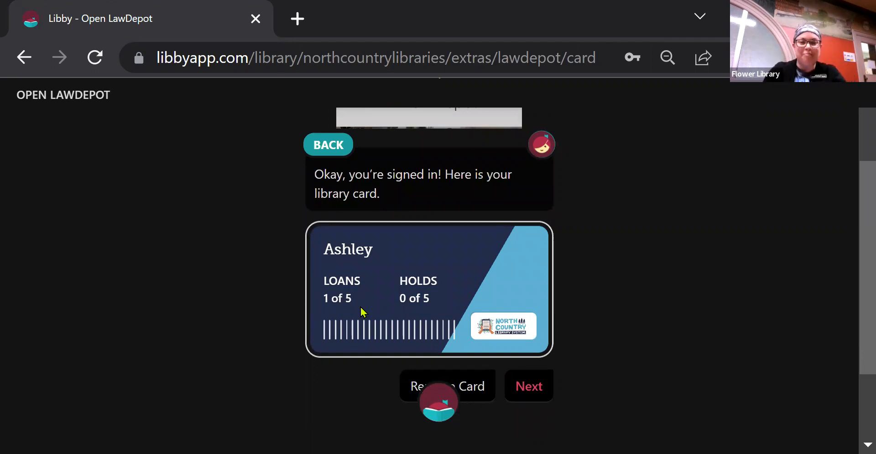
left_click(529, 391)
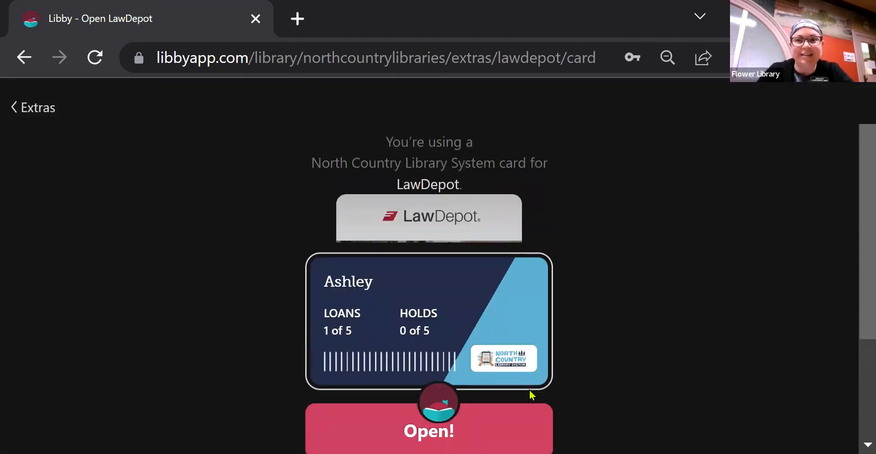
left_click_drag(860, 192, 856, 259)
left_click(491, 342)
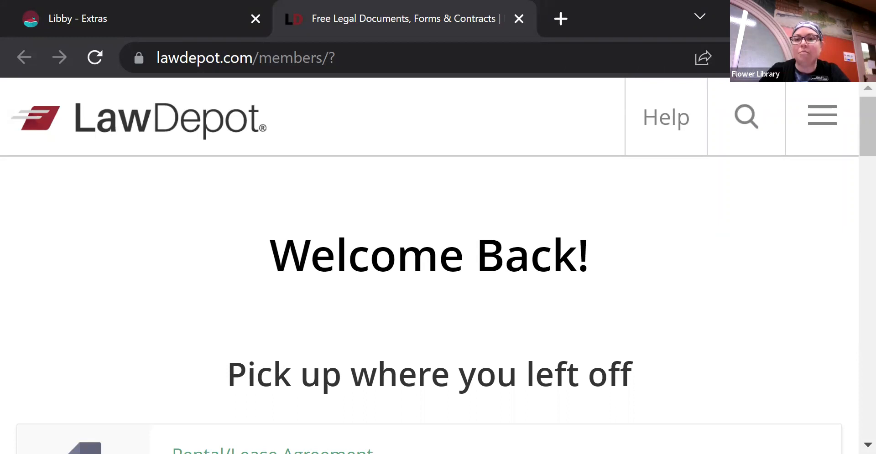
Zoom the LawDepot members page out to 75%, then switch to the Libby Extras tab.
key("alt+f")
left_click(719, 269)
left_click(720, 270)
left_click(720, 269)
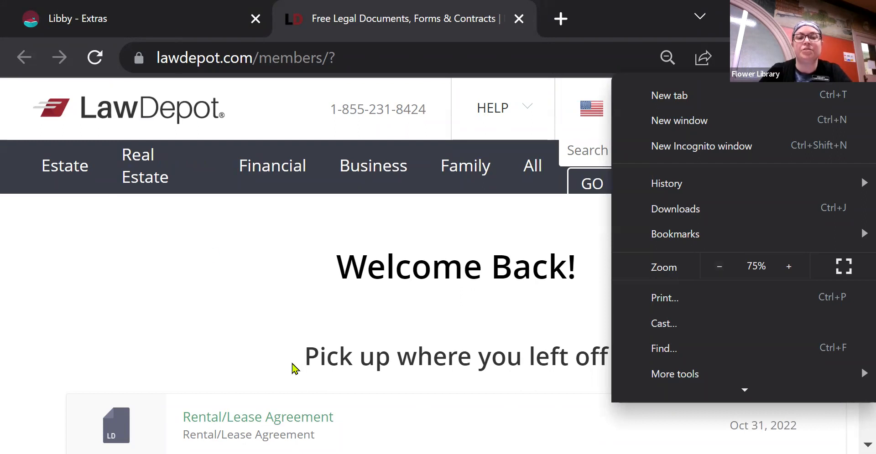
left_click(234, 311)
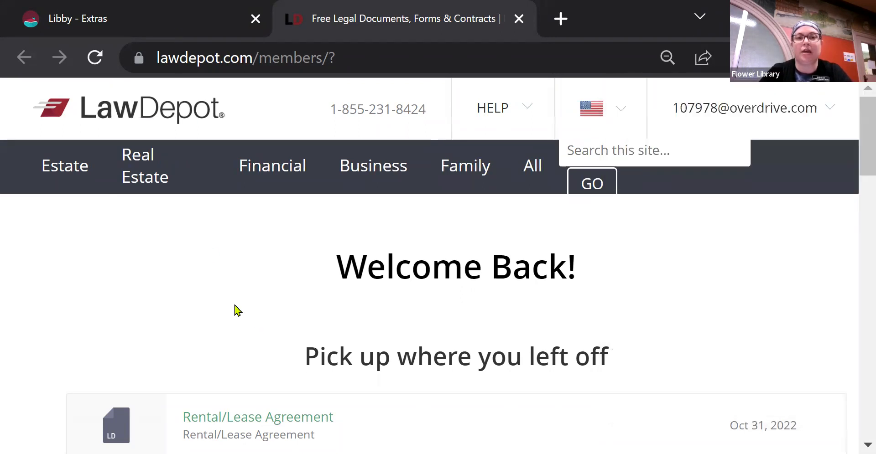
left_click(143, 31)
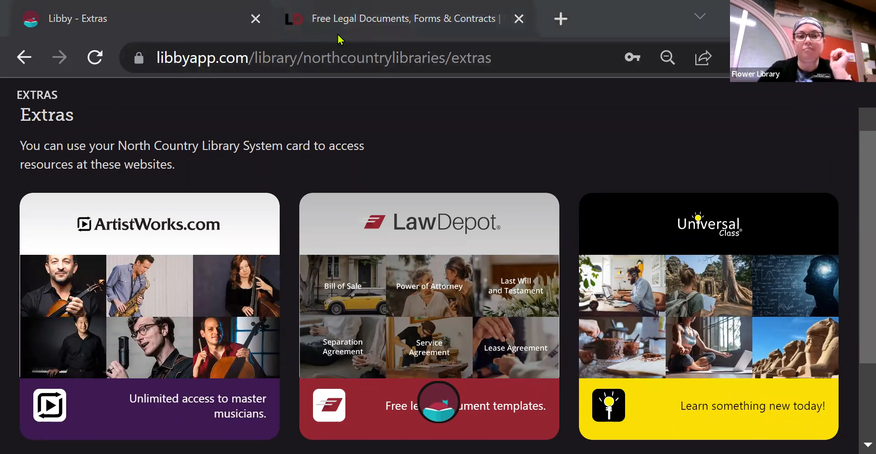
Return to the LawDepot tab showing the members' Welcome Back page.
left_click(337, 35)
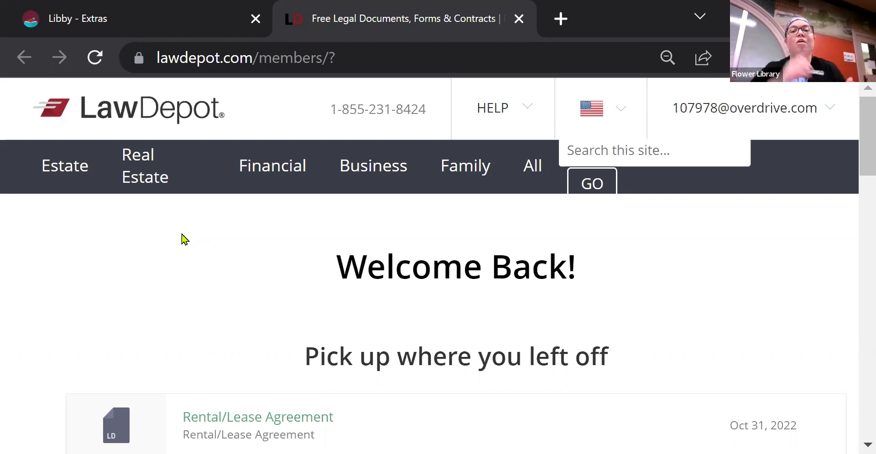
scroll(183, 238, "down", 4)
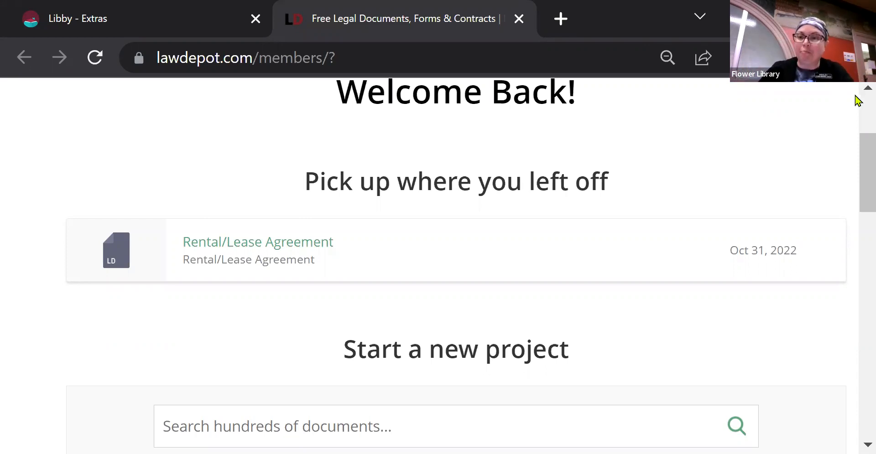
left_click_drag(856, 170, 856, 131)
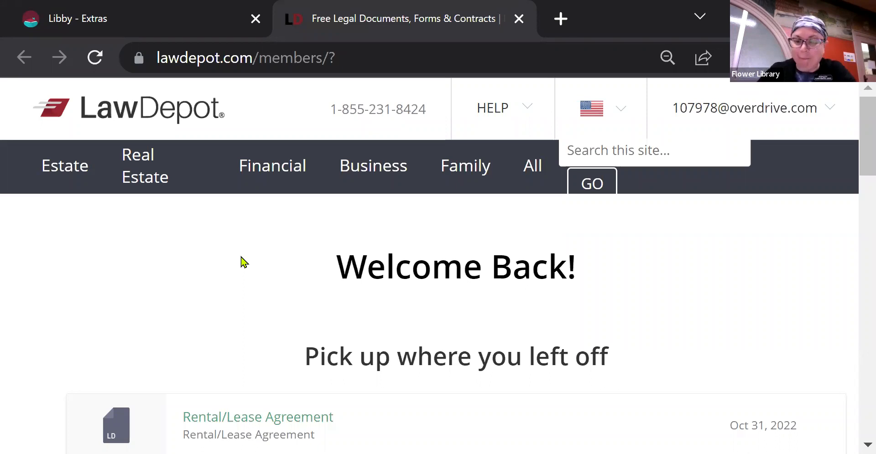
Scroll the LawDepot members page and open the Rent Out Property category.
scroll(241, 262, "down", 5)
scroll(242, 262, "down", 3)
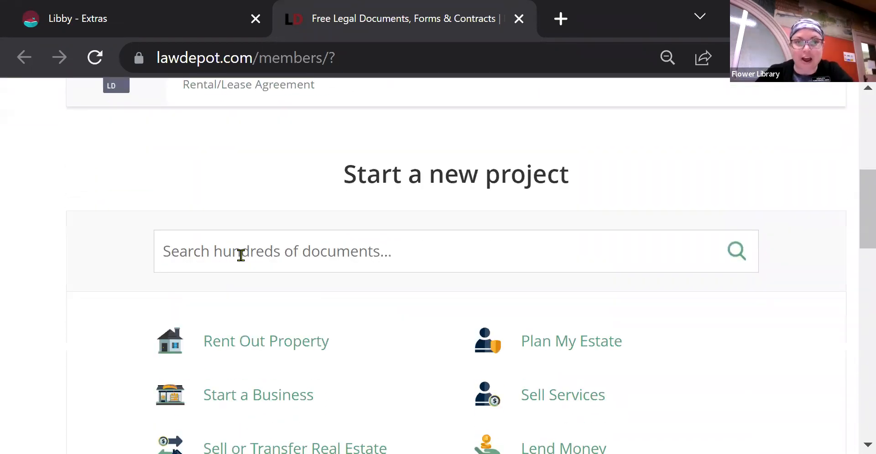
scroll(241, 259, "down", 3)
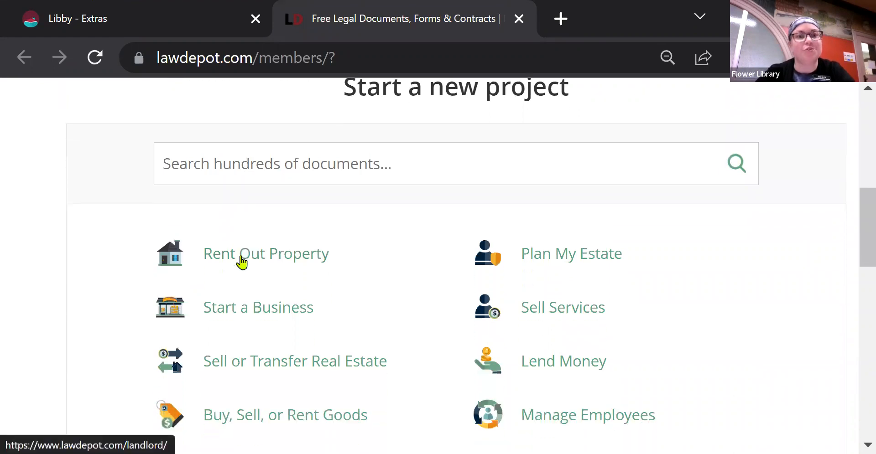
scroll(241, 262, "down", 1)
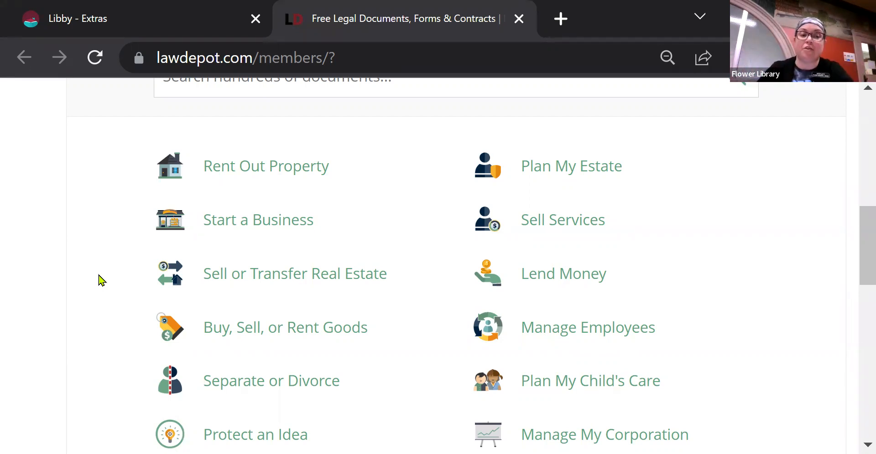
scroll(102, 280, "down", 1)
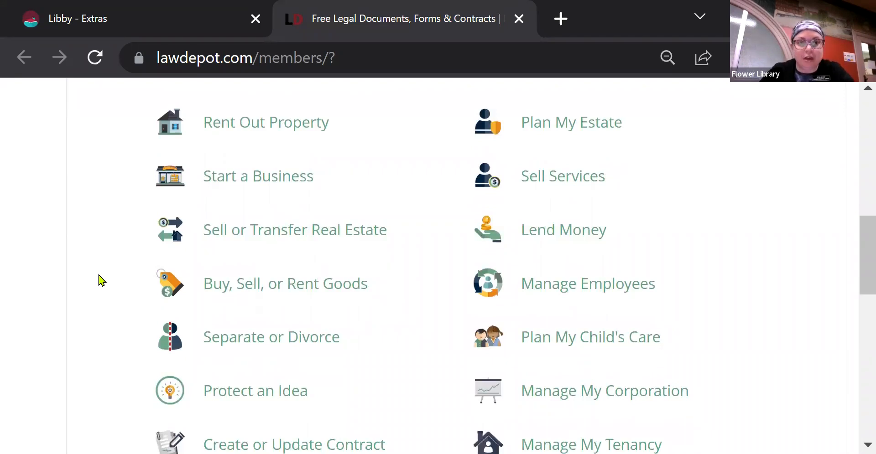
scroll(101, 280, "down", 1)
scroll(101, 280, "down", 3)
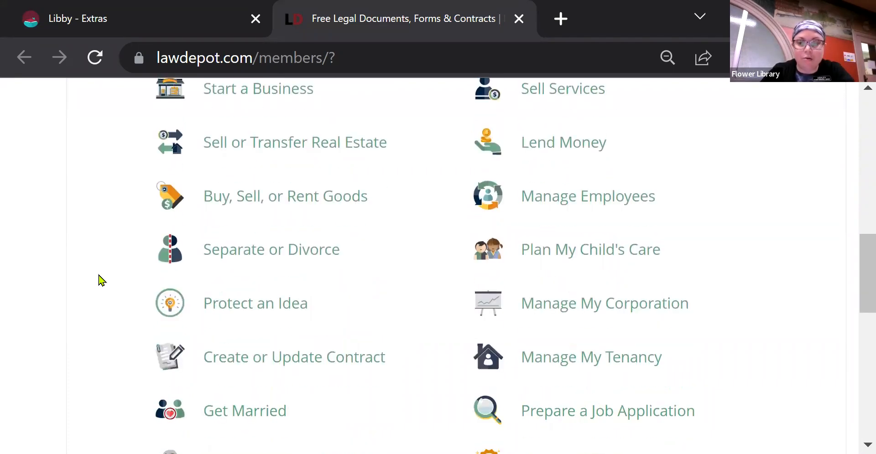
scroll(102, 280, "up", 1)
scroll(101, 280, "up", 4)
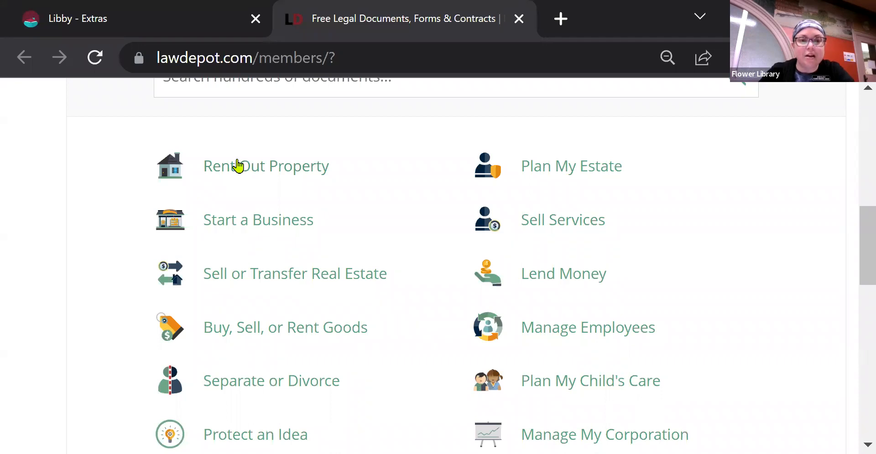
left_click(249, 178)
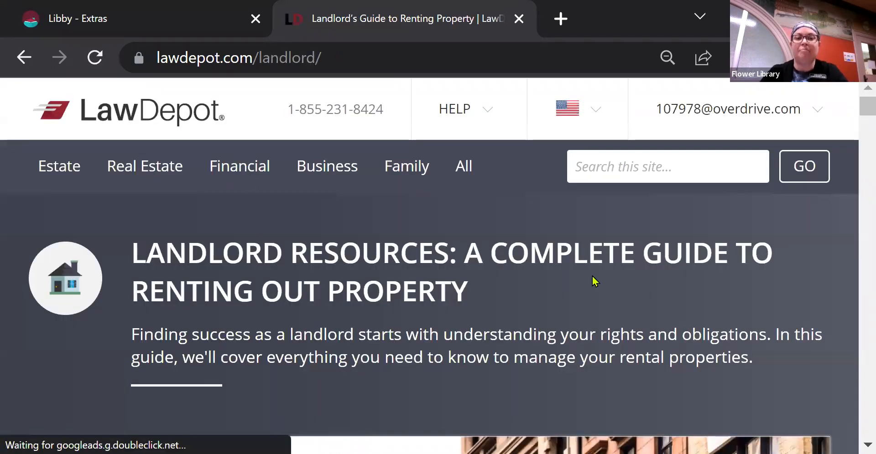
Scroll through the landlord guide and back up to the Eviction Notice among essential landlord documents.
scroll(855, 128, "down", 10)
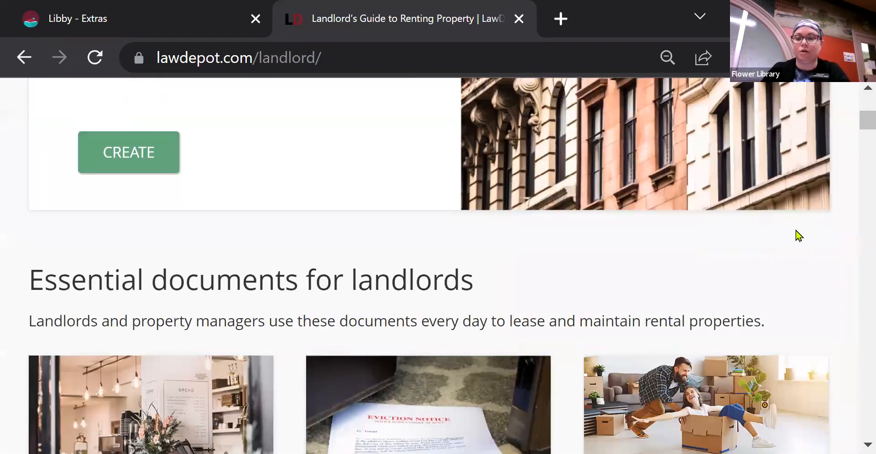
scroll(798, 236, "up", 4)
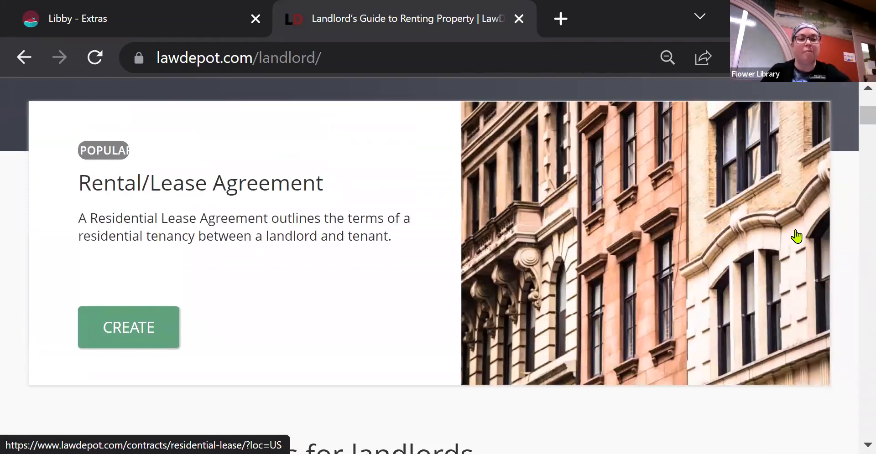
scroll(796, 236, "down", 3)
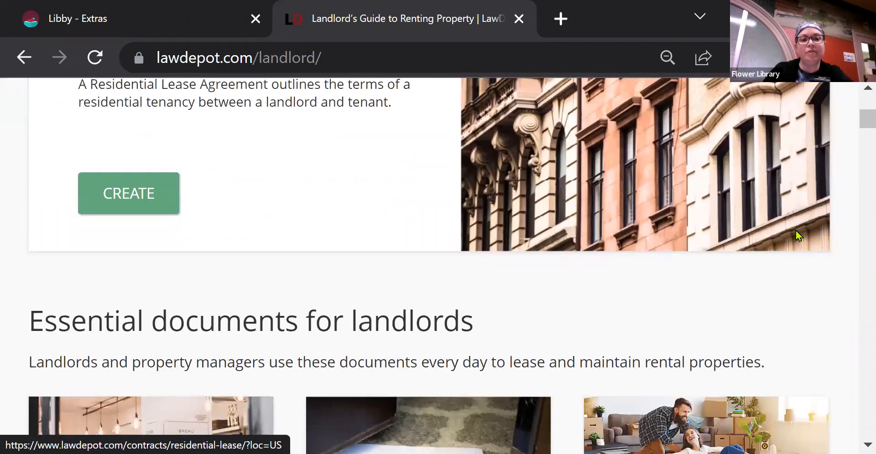
scroll(796, 236, "down", 5)
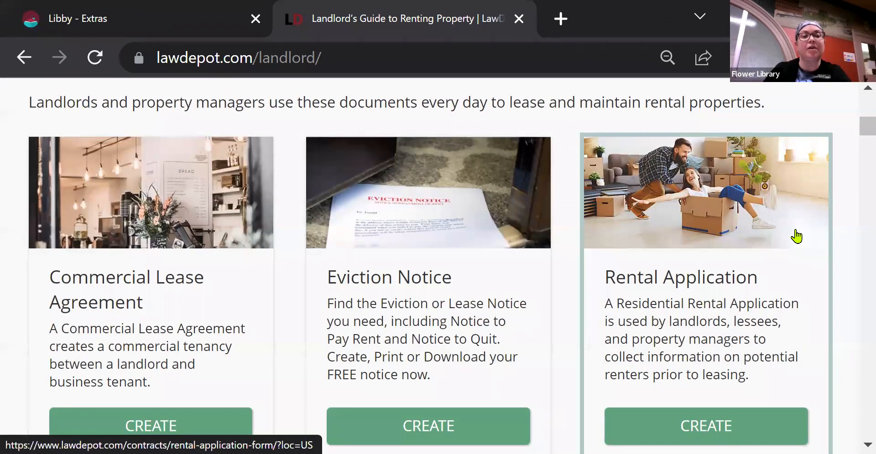
scroll(795, 236, "down", 1)
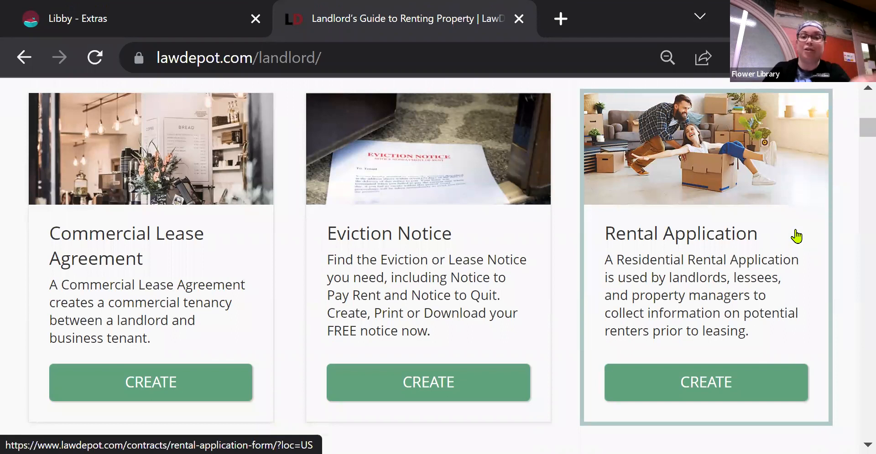
scroll(796, 236, "down", 5)
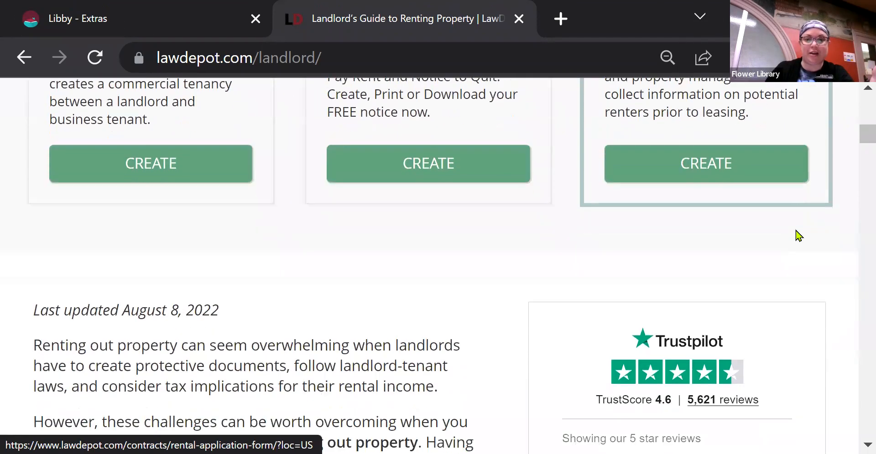
scroll(798, 235, "down", 1)
scroll(799, 236, "down", 4)
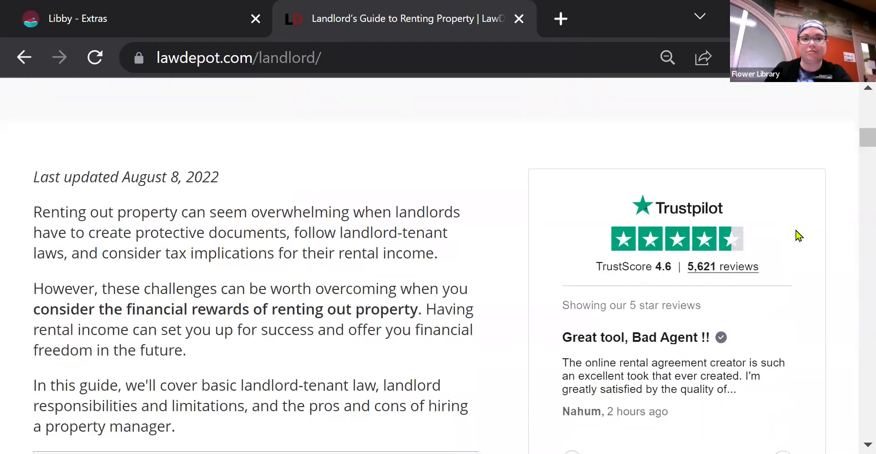
scroll(798, 235, "down", 1)
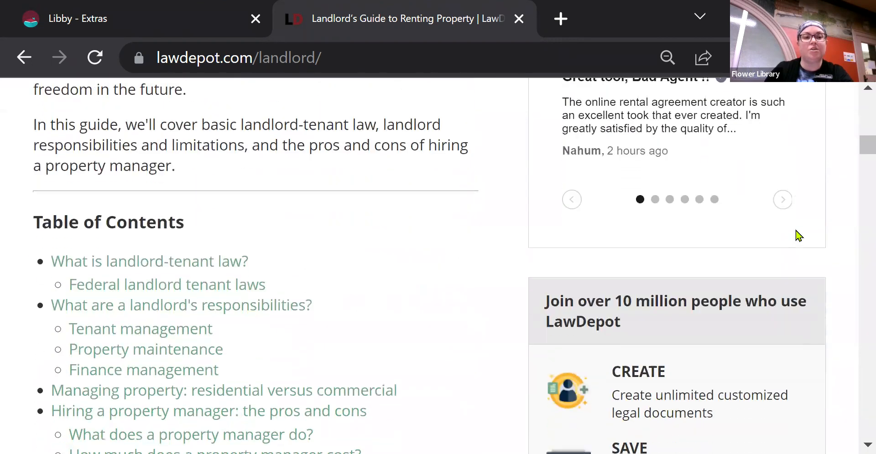
scroll(798, 236, "down", 5)
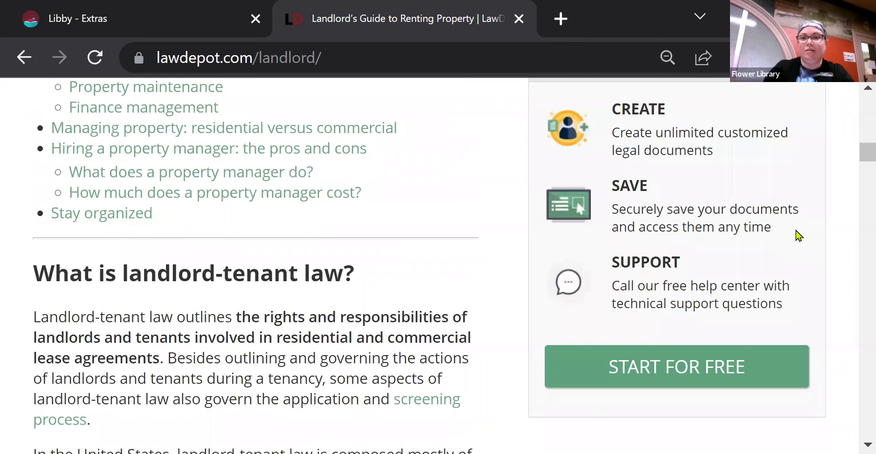
scroll(798, 235, "up", 2)
scroll(798, 235, "down", 5)
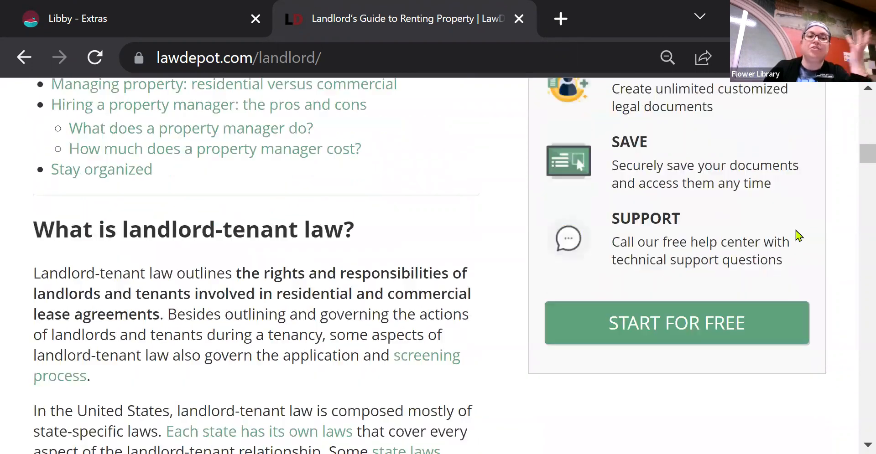
scroll(796, 236, "down", 5)
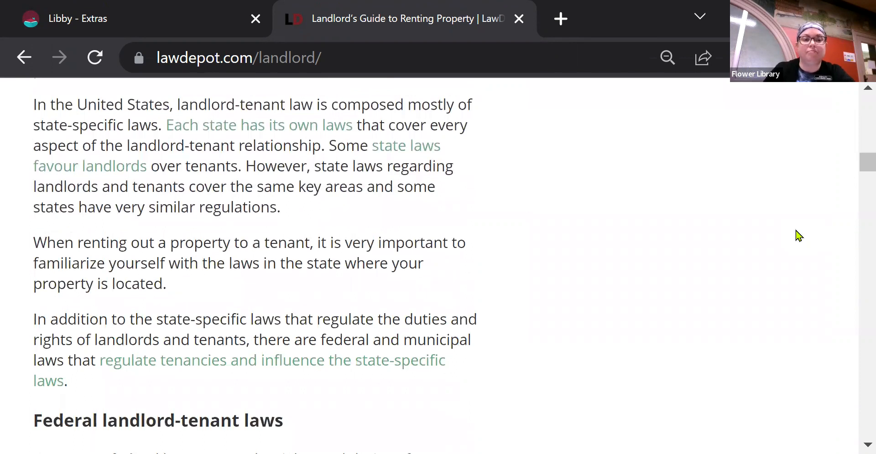
scroll(798, 236, "up", 15)
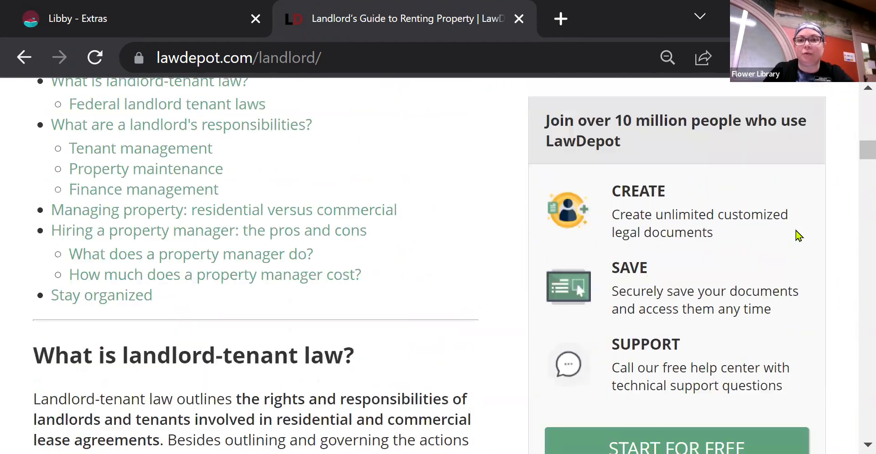
scroll(798, 235, "up", 7)
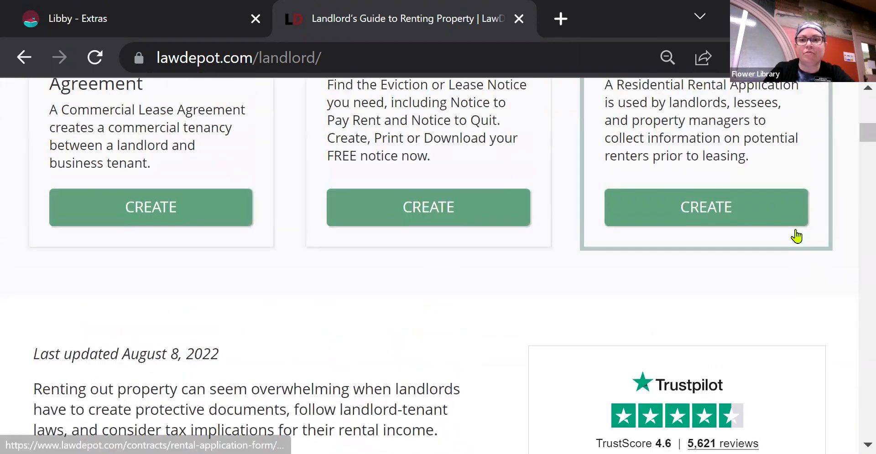
scroll(797, 236, "up", 2)
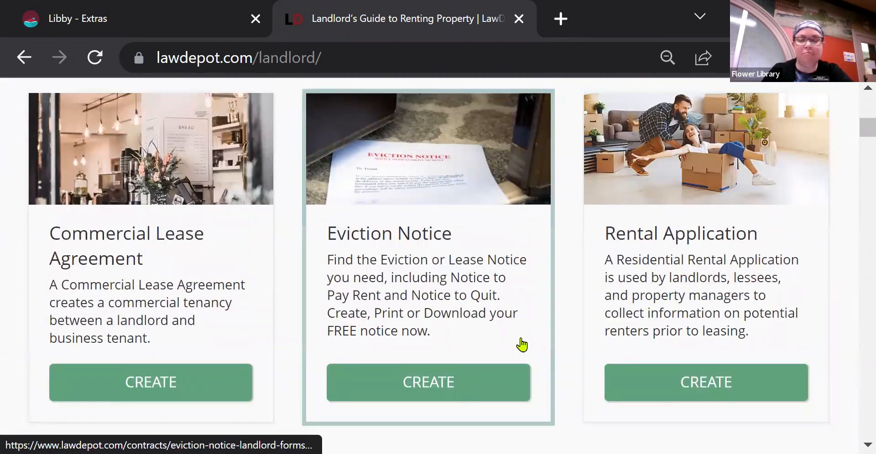
Start creating an Eviction Notice and zoom the page out to 67%.
left_click(466, 395)
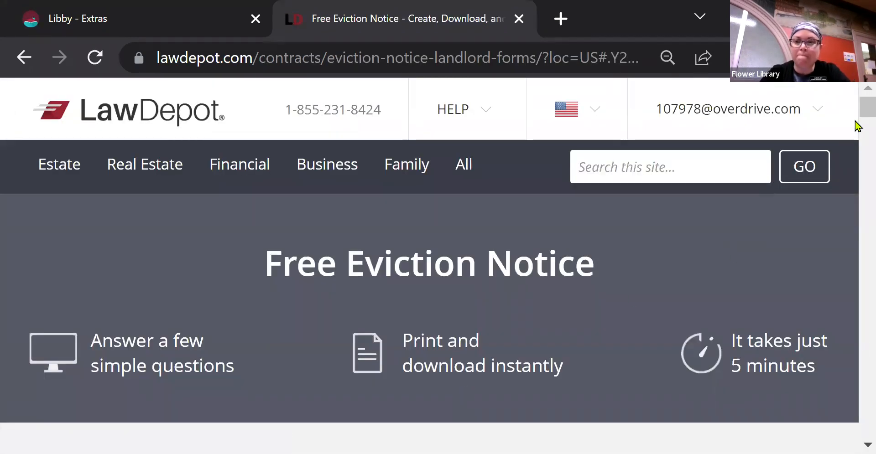
left_click(863, 57)
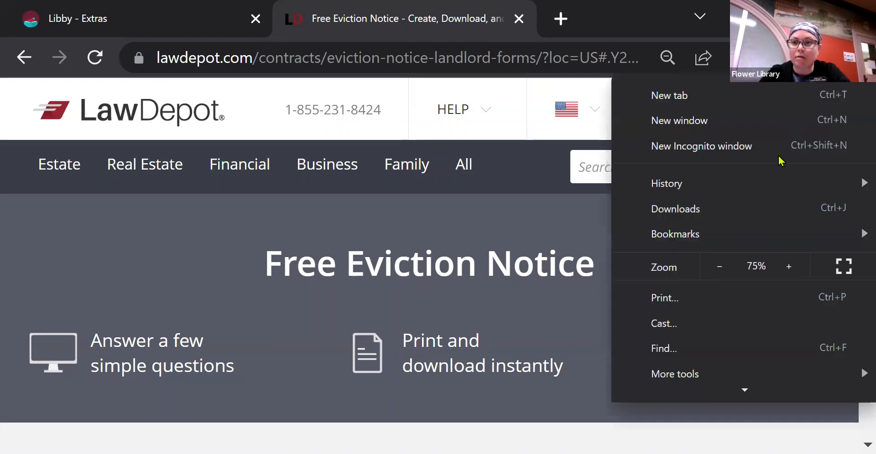
left_click(716, 276)
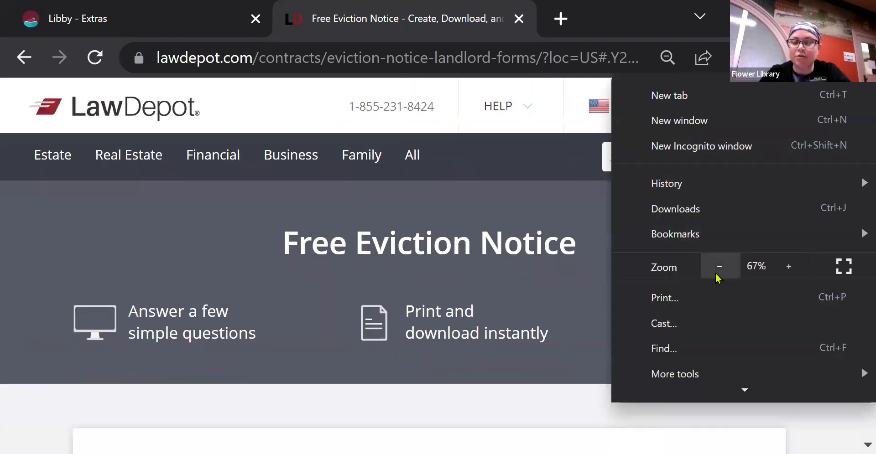
left_click(527, 209)
Choose Apartment as the rented property type and create the document.
scroll(529, 209, "down", 5)
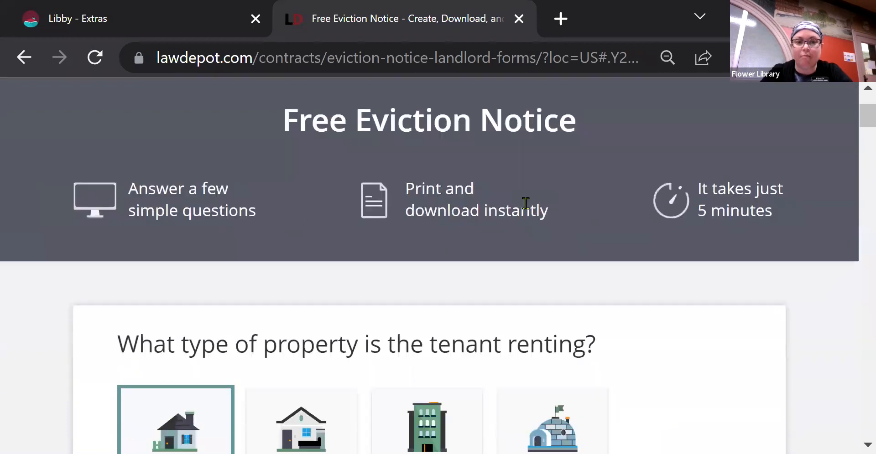
scroll(528, 210, "down", 2)
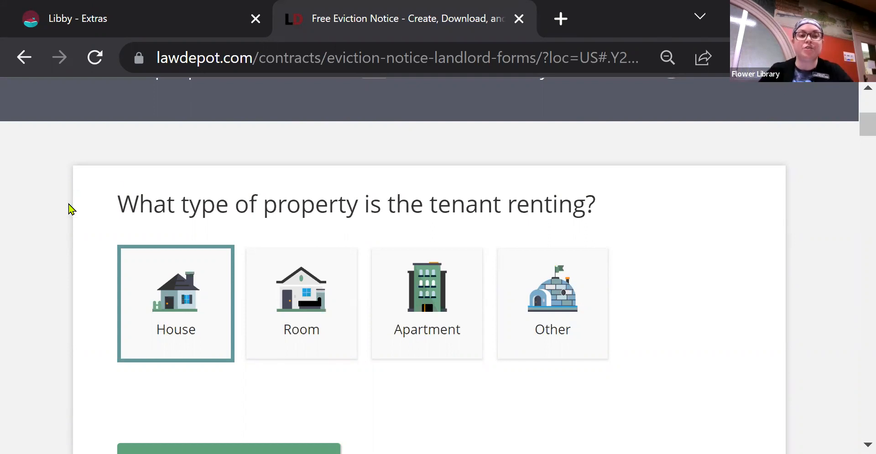
scroll(69, 209, "down", 1)
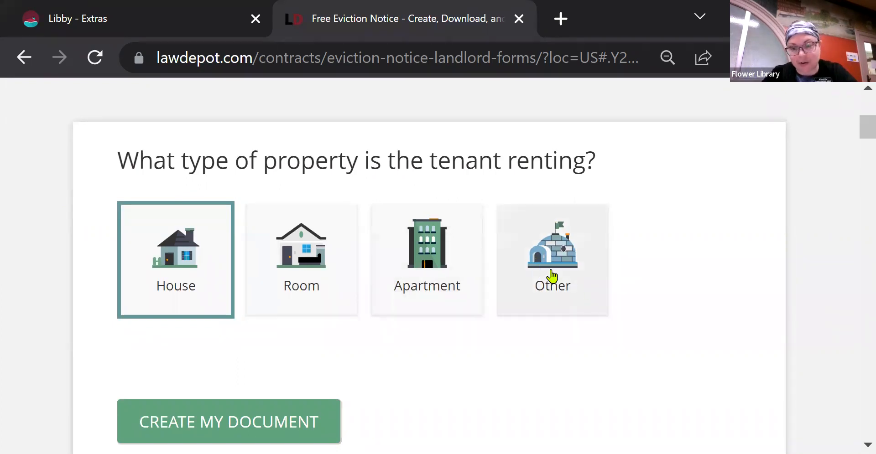
left_click(433, 277)
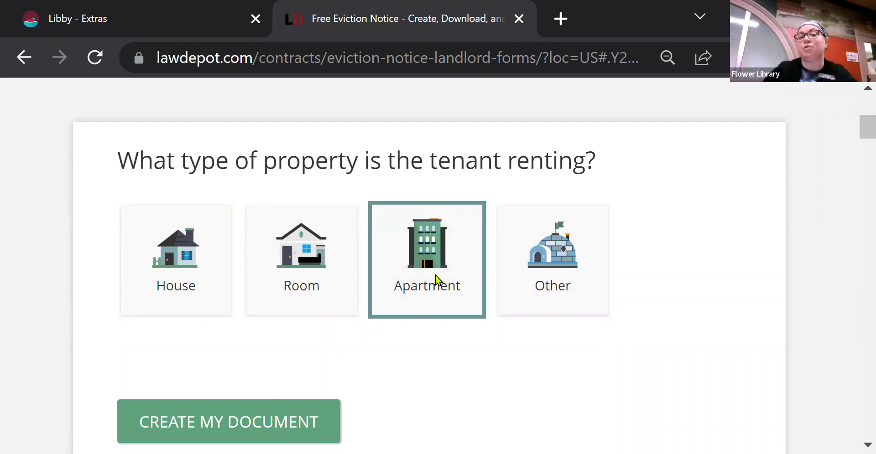
left_click(274, 429)
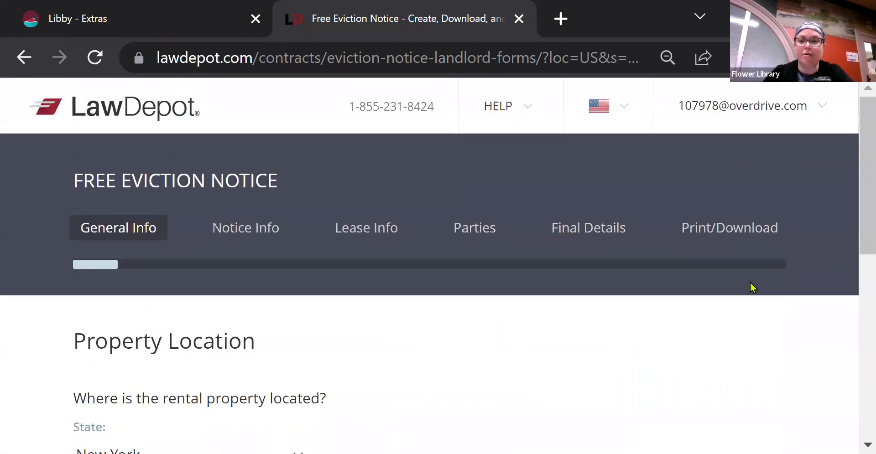
Keep New York as the rental property's state and save the Property Location step.
scroll(590, 391, "down", 4)
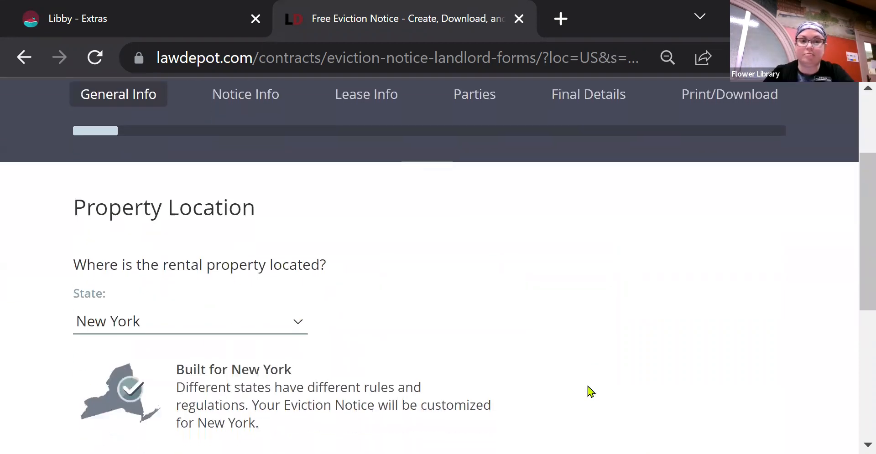
scroll(590, 392, "down", 1)
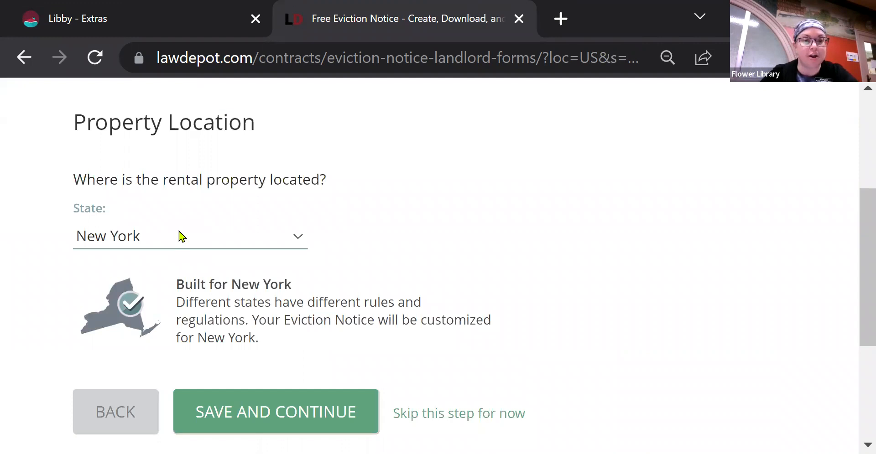
left_click(304, 246)
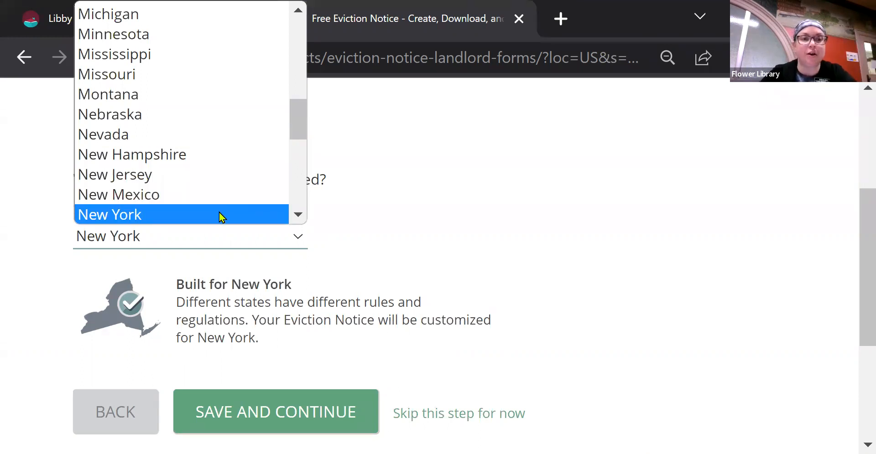
left_click(438, 236)
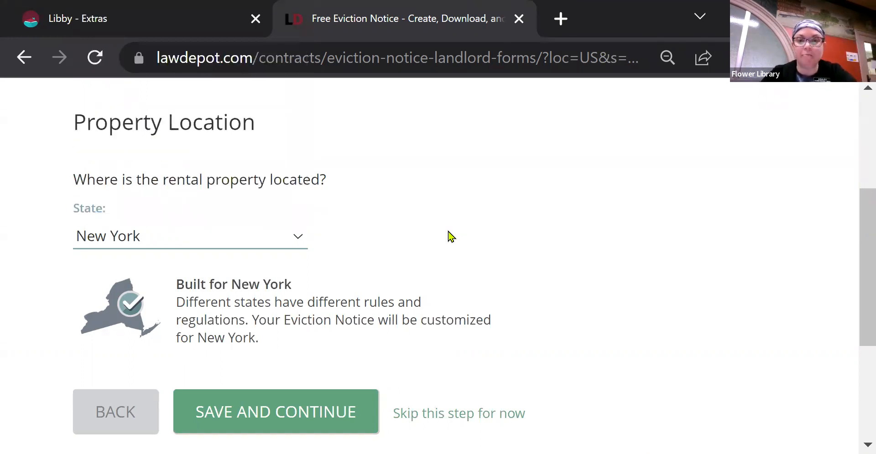
left_click(262, 417)
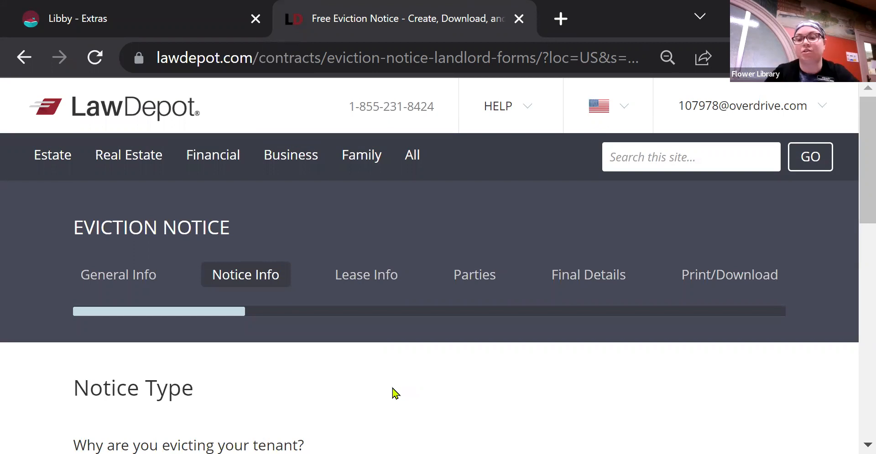
Choose 'Lease won't be renewed' as the eviction reason and save it.
scroll(395, 393, "down", 3)
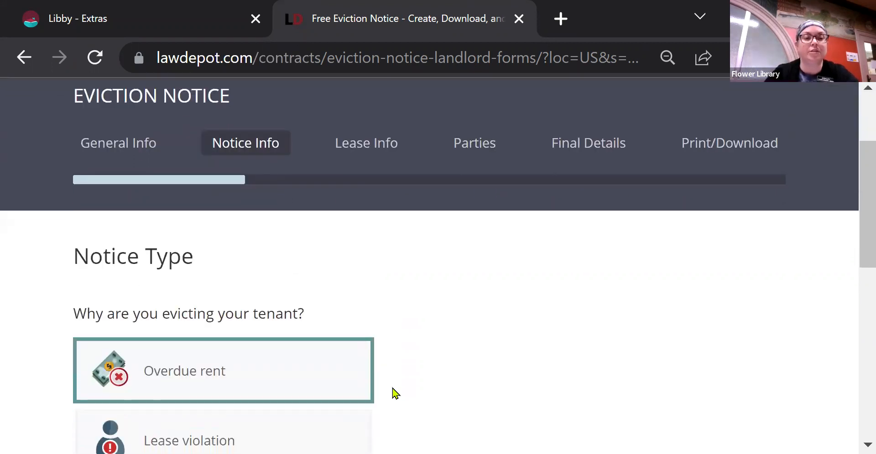
scroll(395, 393, "down", 5)
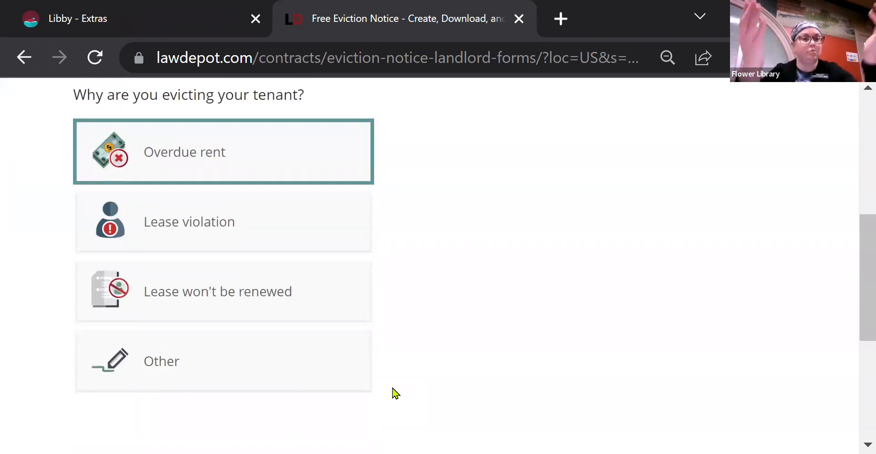
left_click(308, 307)
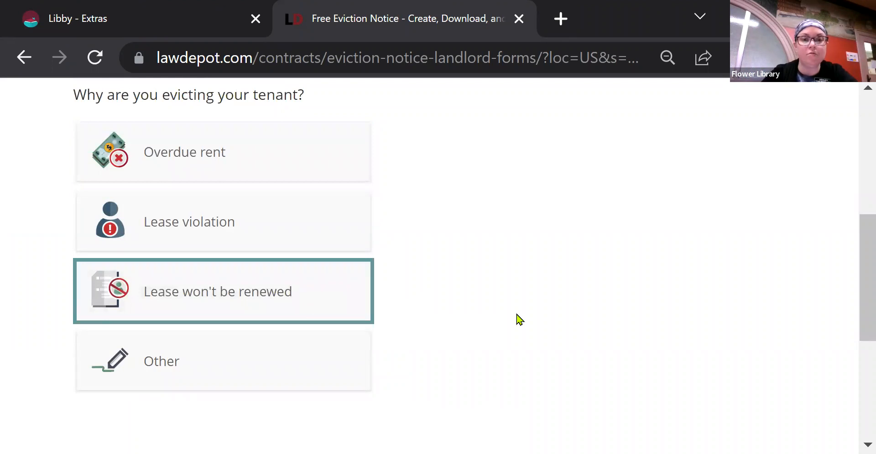
scroll(519, 319, "down", 2)
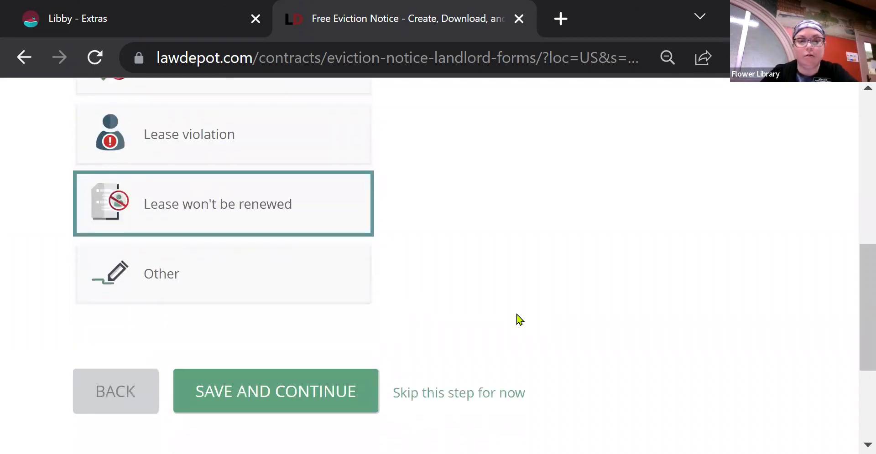
left_click(263, 404)
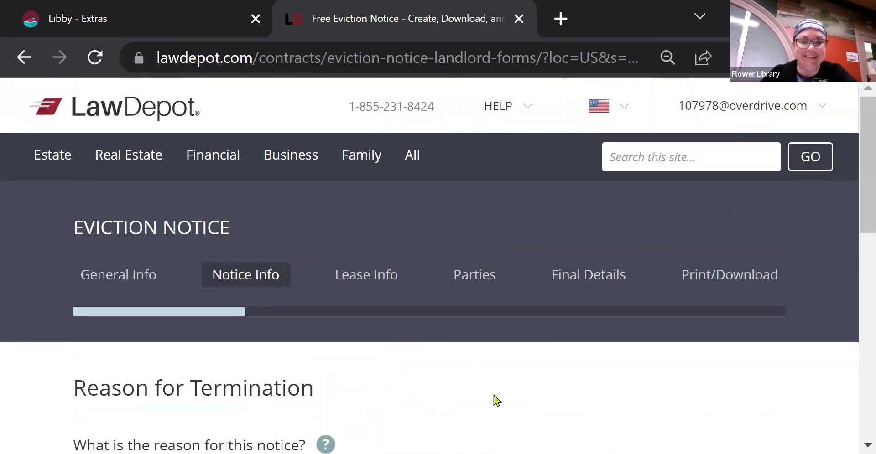
Select 'Fixed term tenancy is ending' as the termination reason and save it.
scroll(497, 400, "down", 4)
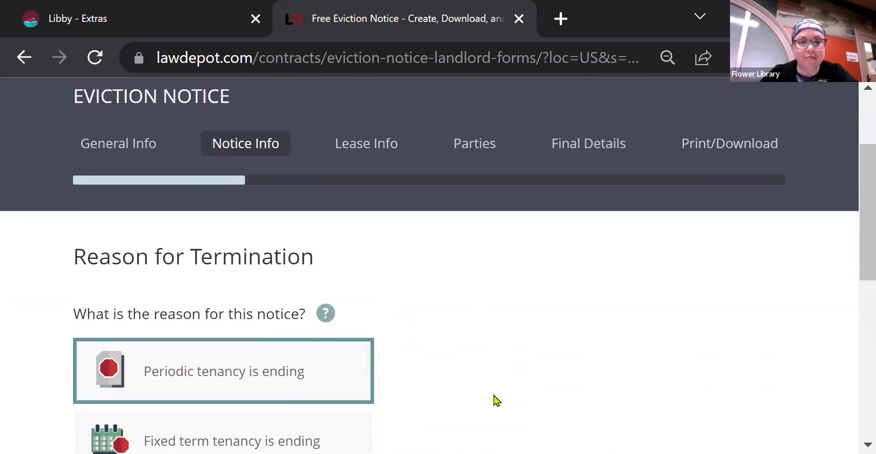
scroll(497, 400, "down", 2)
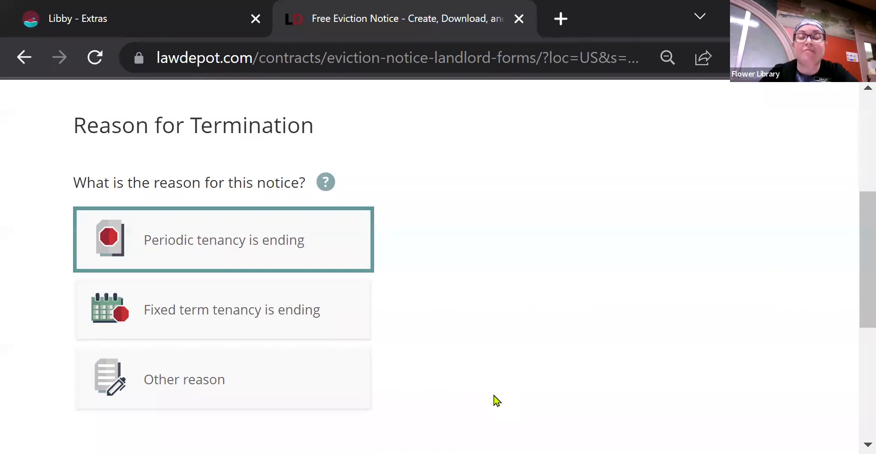
scroll(497, 400, "down", 1)
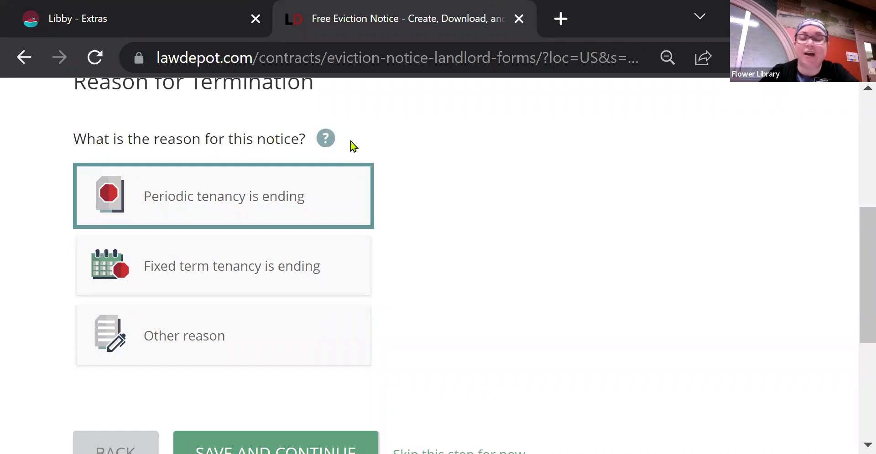
mouse_move(321, 145)
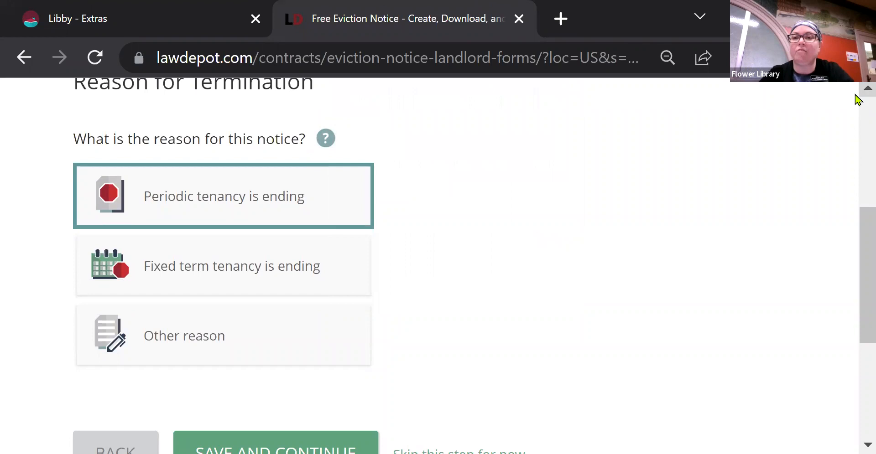
scroll(856, 94, "up", 2)
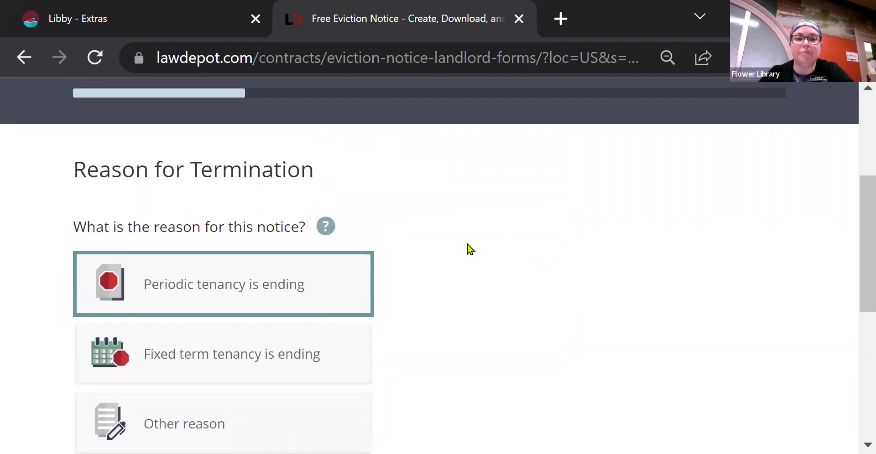
mouse_move(329, 234)
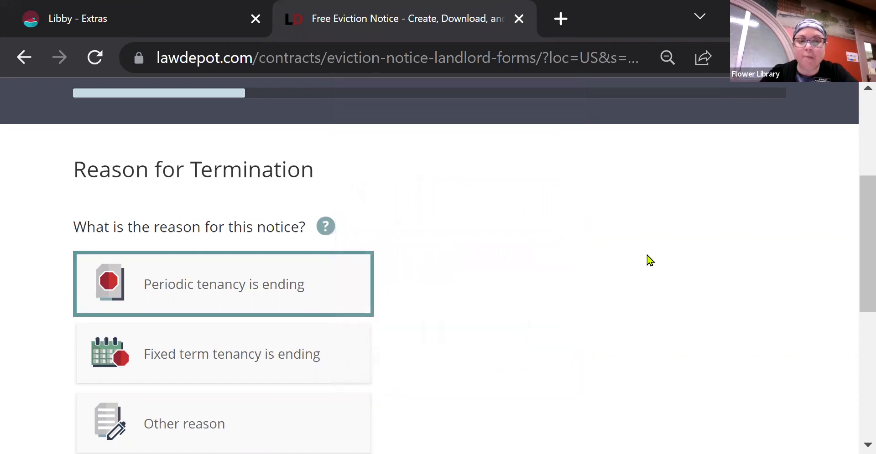
scroll(649, 261, "down", 1)
scroll(650, 260, "down", 1)
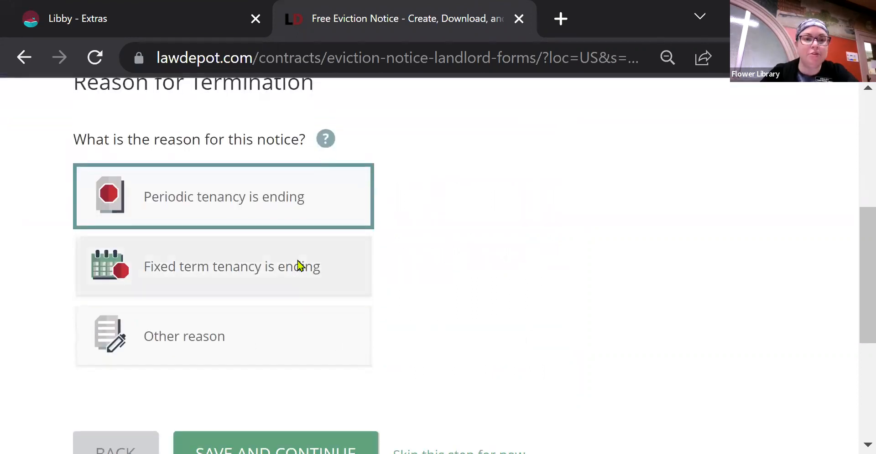
left_click(297, 275)
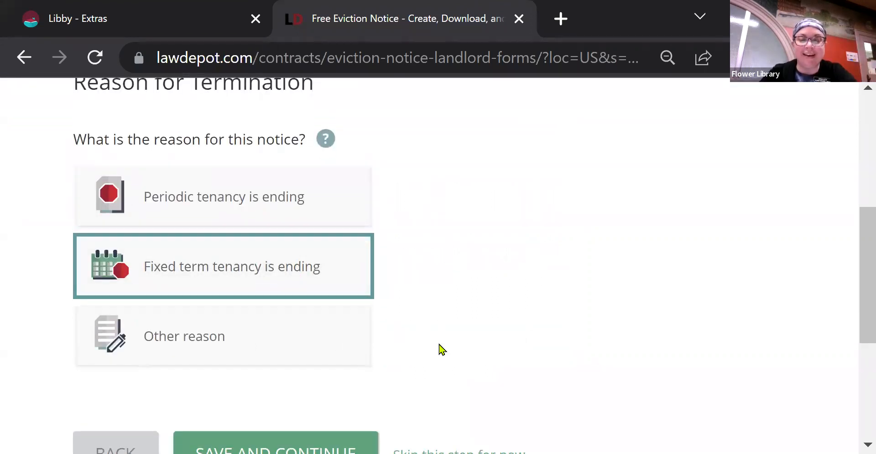
scroll(442, 350, "down", 1)
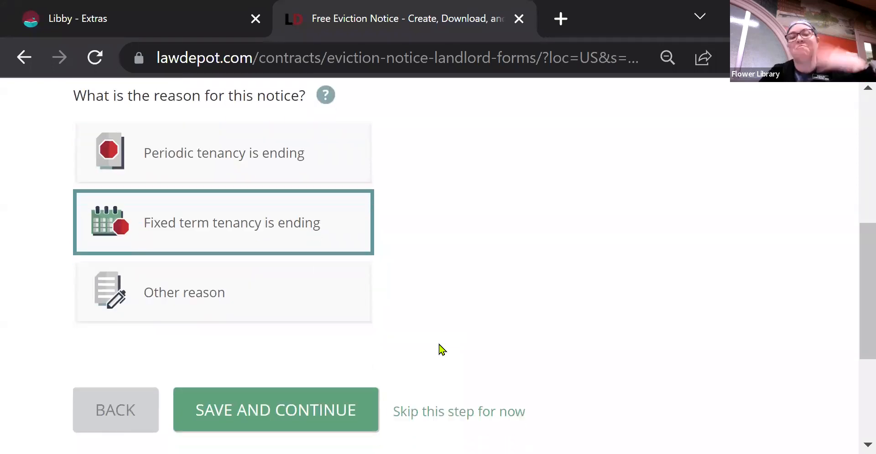
left_click(272, 407)
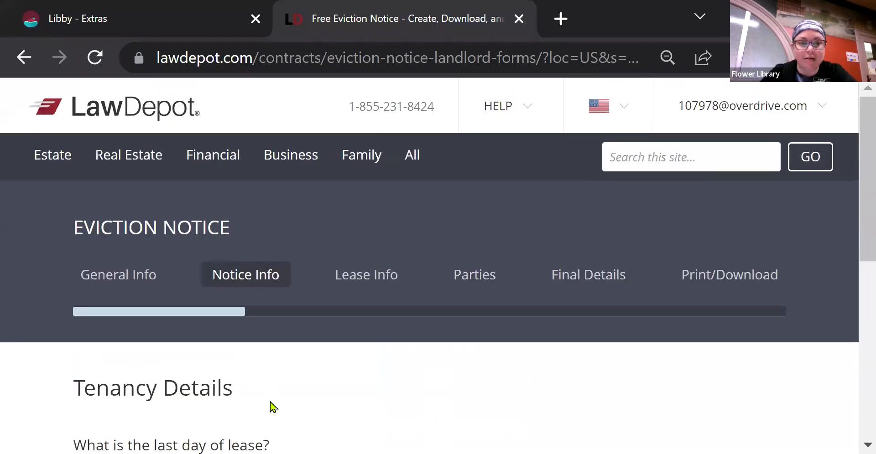
Keep November 8, 2022 as the lease's last day and review the notice period options.
scroll(404, 400, "down", 3)
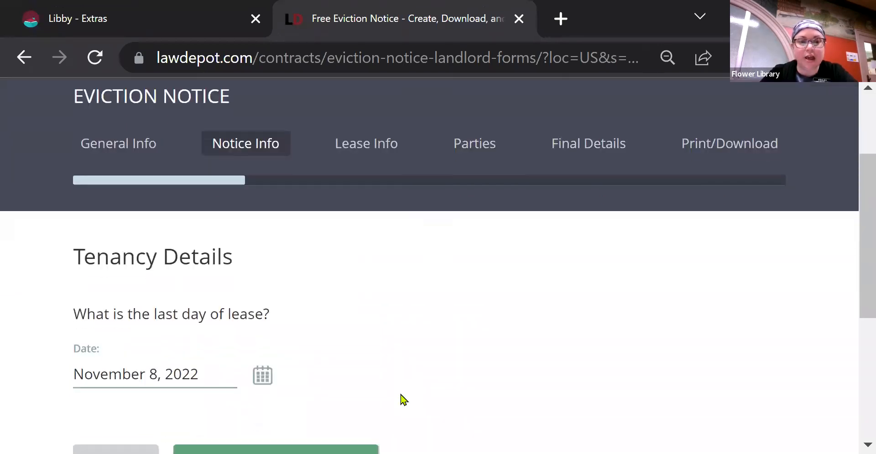
scroll(404, 400, "down", 1)
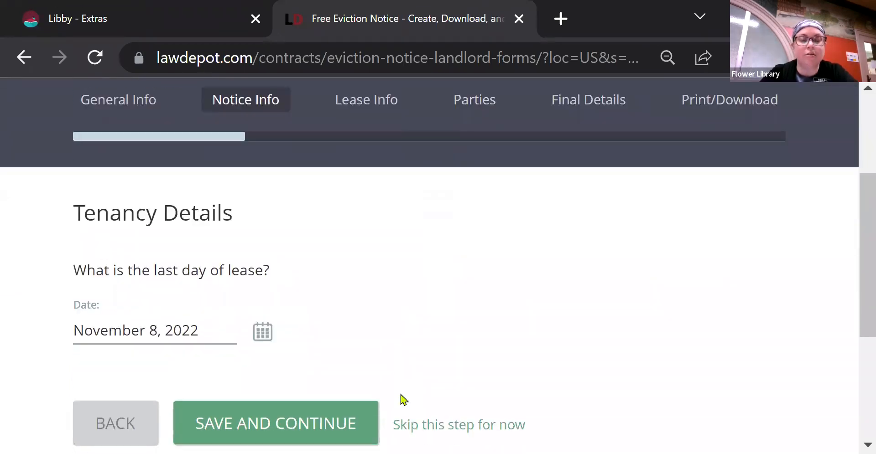
left_click(328, 420)
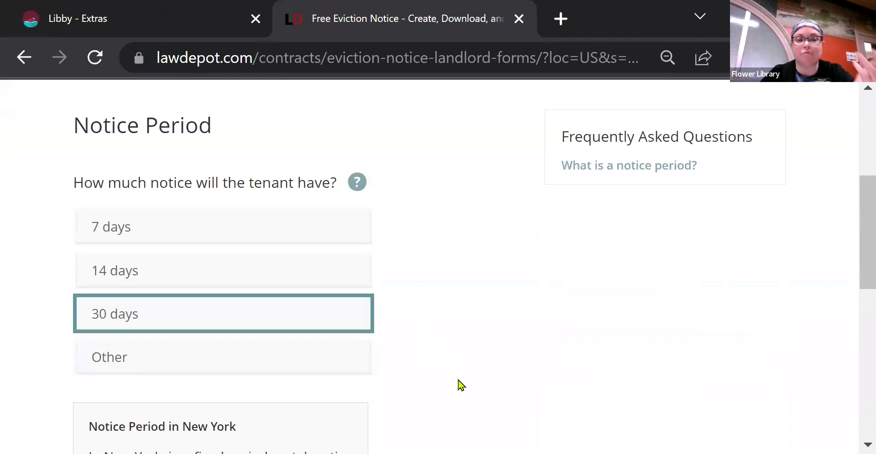
scroll(461, 385, "down", 4)
scroll(460, 386, "down", 1)
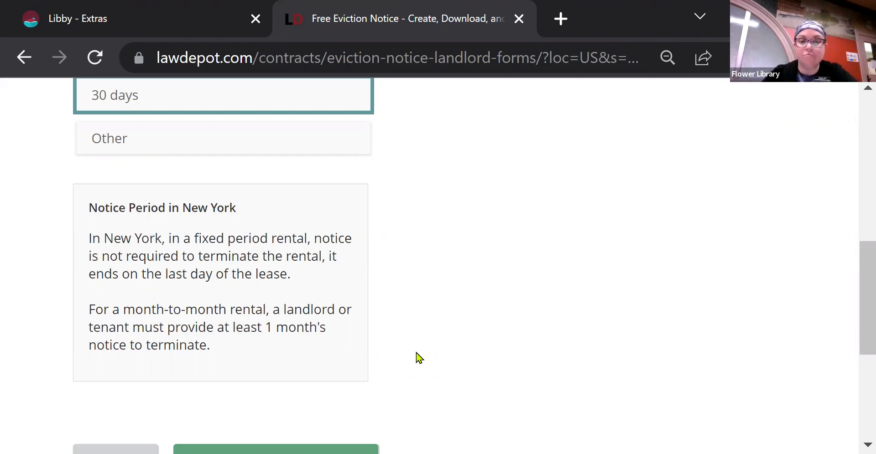
scroll(419, 358, "down", 2)
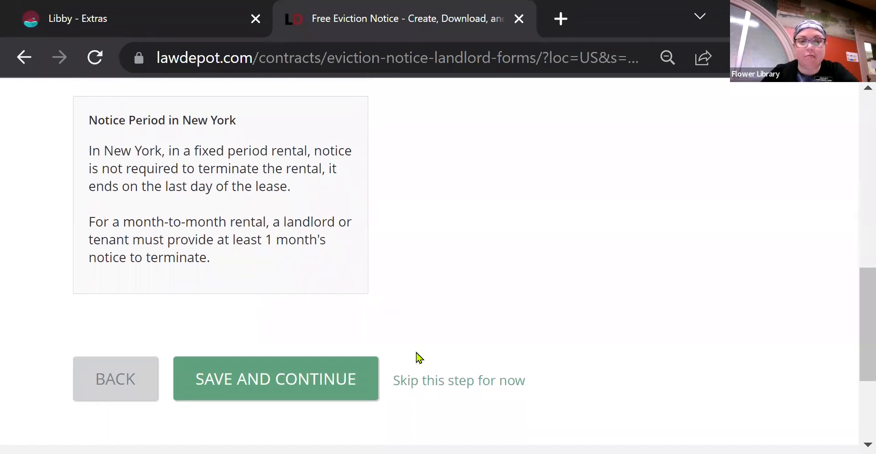
Keep the 30-day notice period and enter the rental property's street address from the suggestions.
left_click(307, 370)
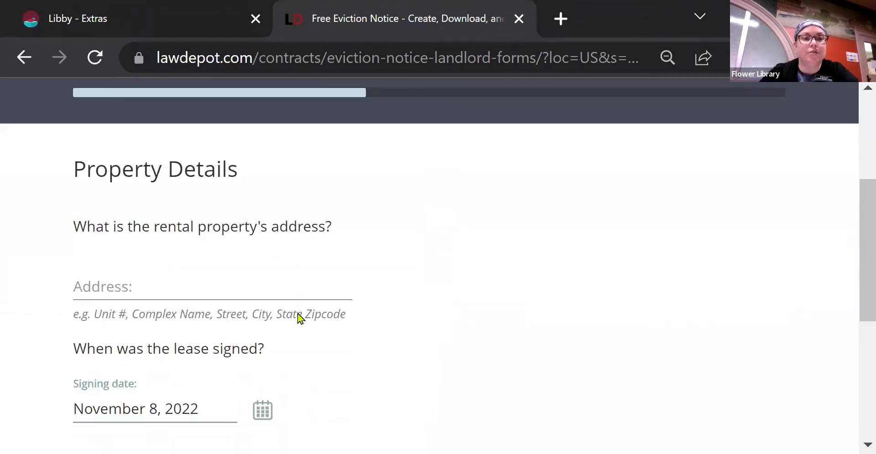
left_click(230, 289)
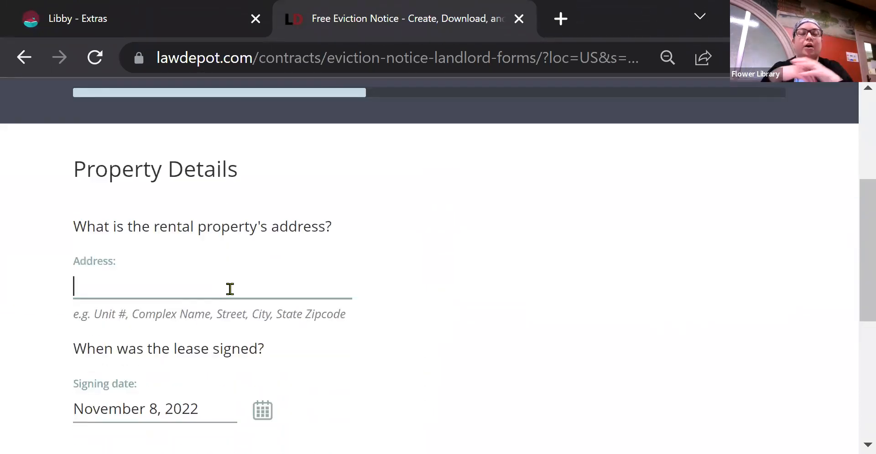
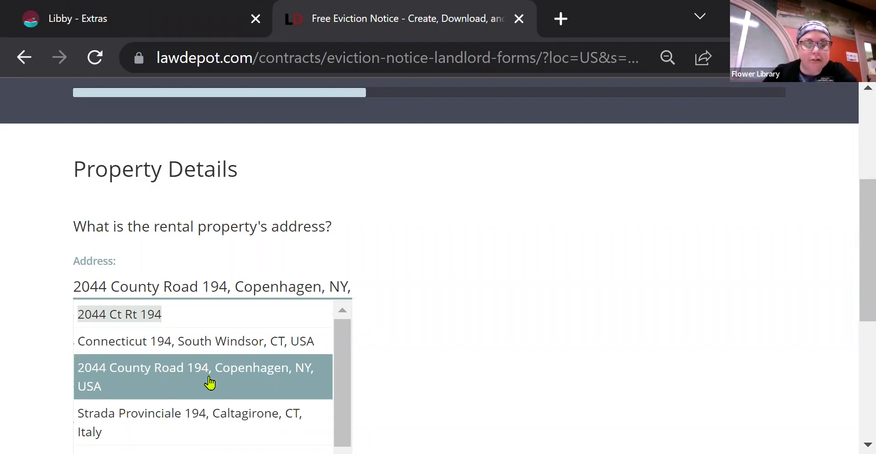
left_click(209, 383)
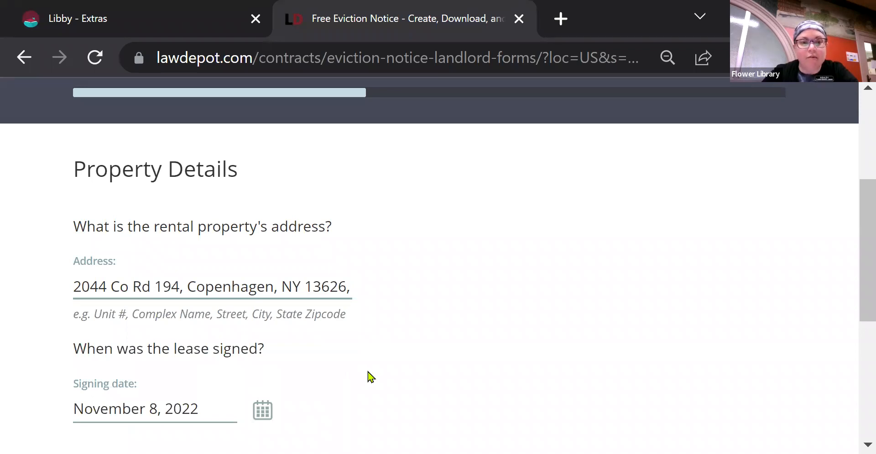
scroll(371, 377, "down", 2)
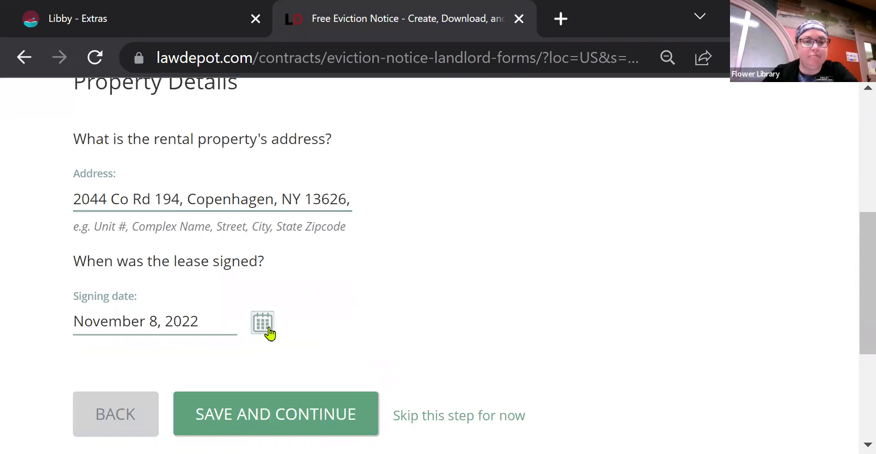
Save the property details and skip the landlord and tenant details for now.
left_click(296, 425)
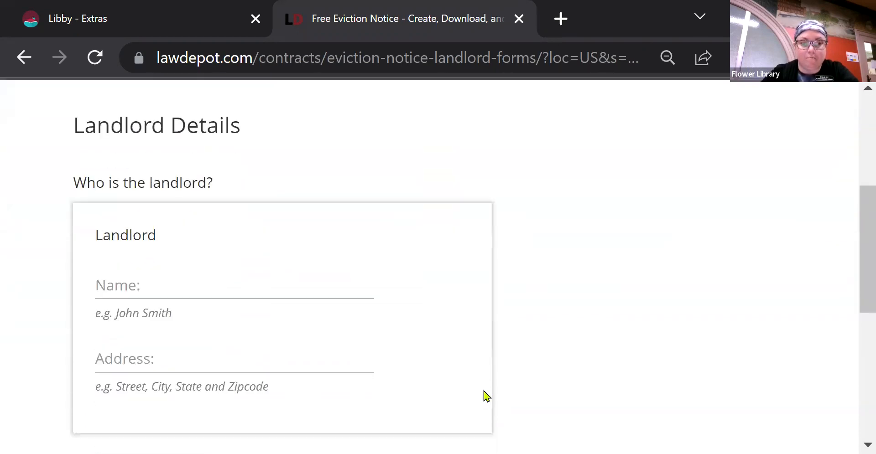
scroll(485, 397, "down", 3)
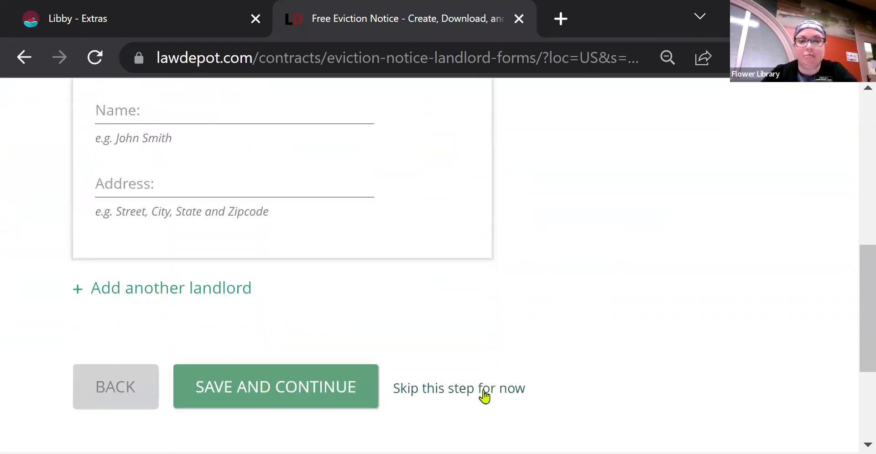
left_click(508, 391)
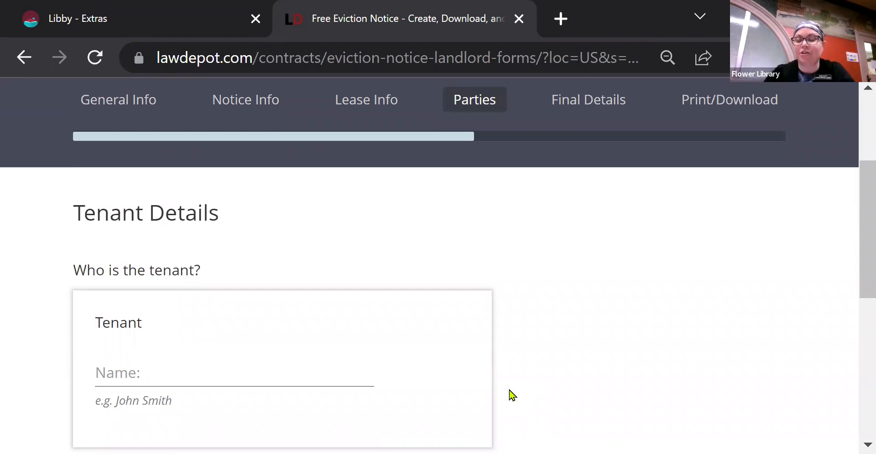
scroll(512, 395, "down", 1)
scroll(511, 395, "down", 4)
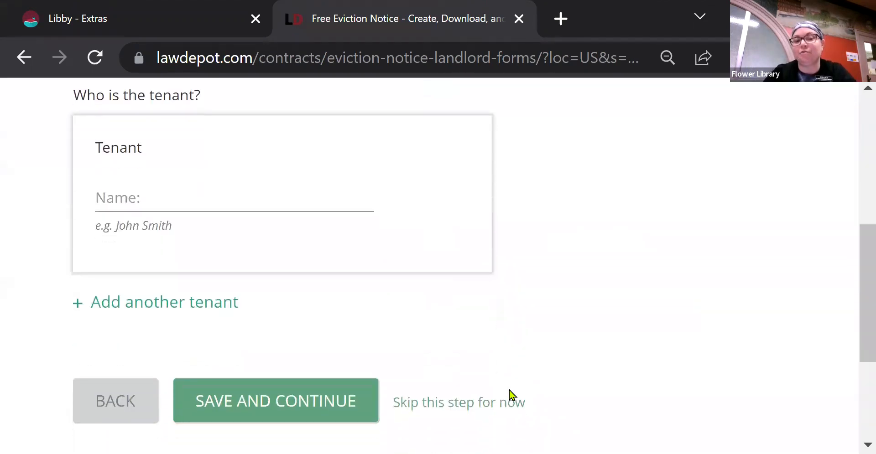
left_click(476, 360)
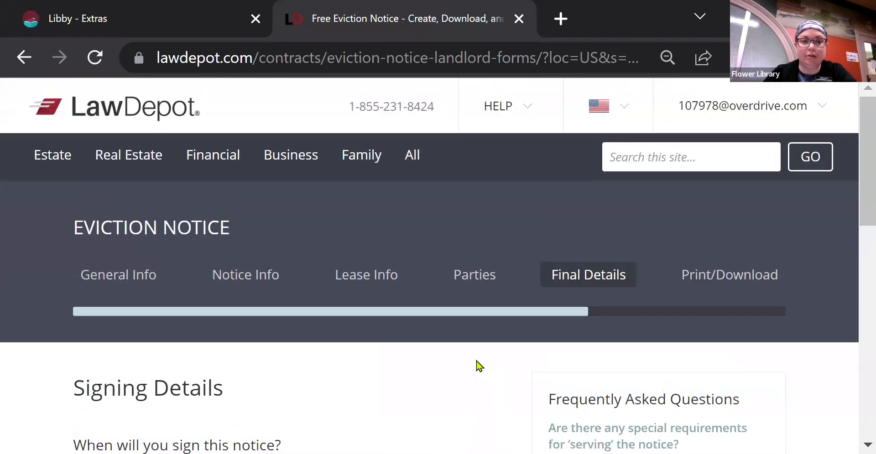
scroll(480, 395, "down", 1)
scroll(479, 396, "down", 8)
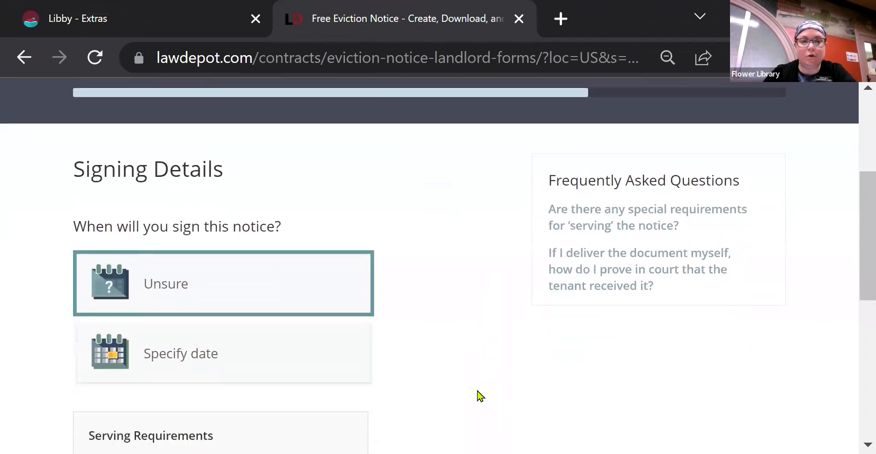
scroll(480, 396, "down", 1)
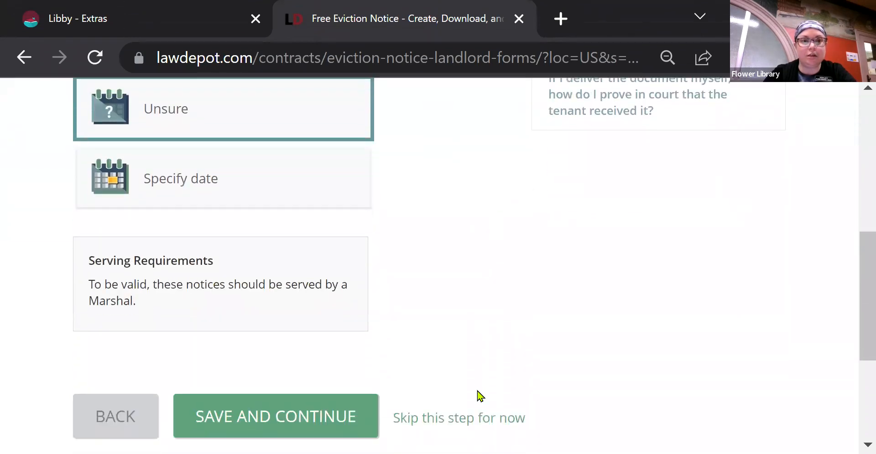
Skip the final question, review the Notice of Termination preview, and show Print and Download options.
left_click(443, 430)
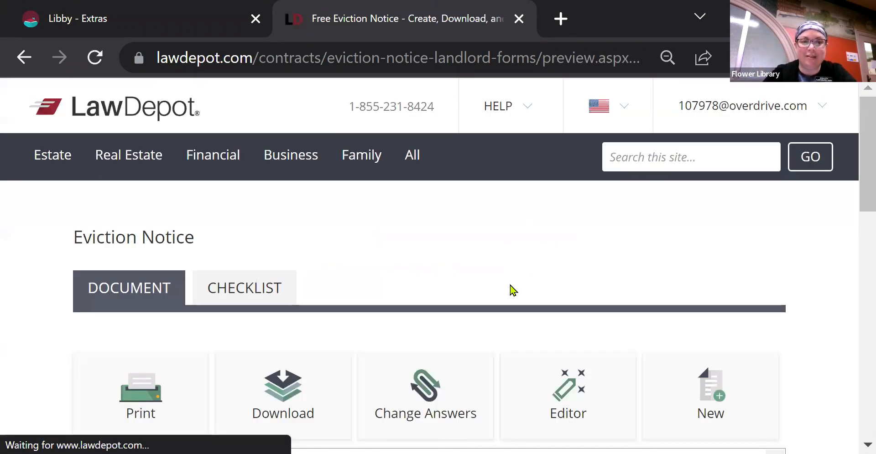
scroll(511, 291, "down", 2)
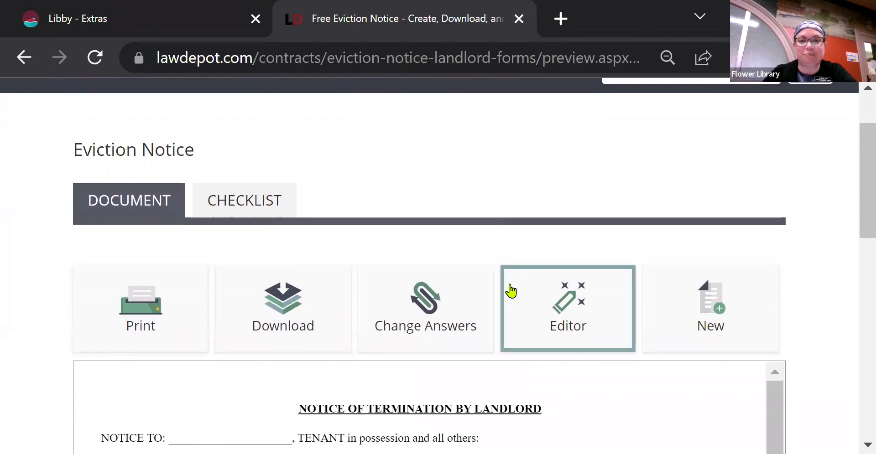
scroll(511, 291, "down", 4)
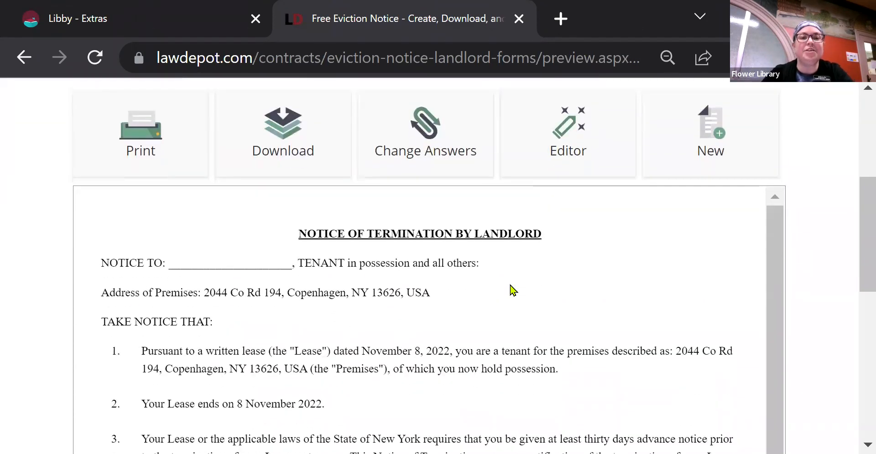
scroll(511, 291, "down", 1)
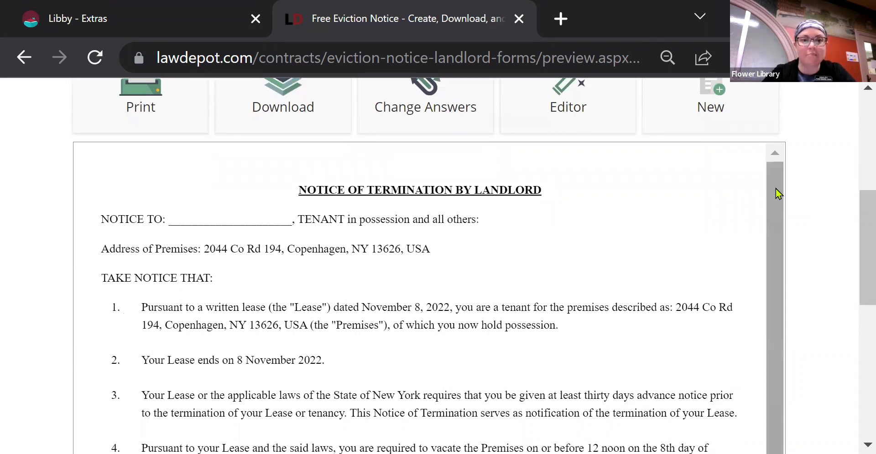
left_click_drag(776, 188, 782, 294)
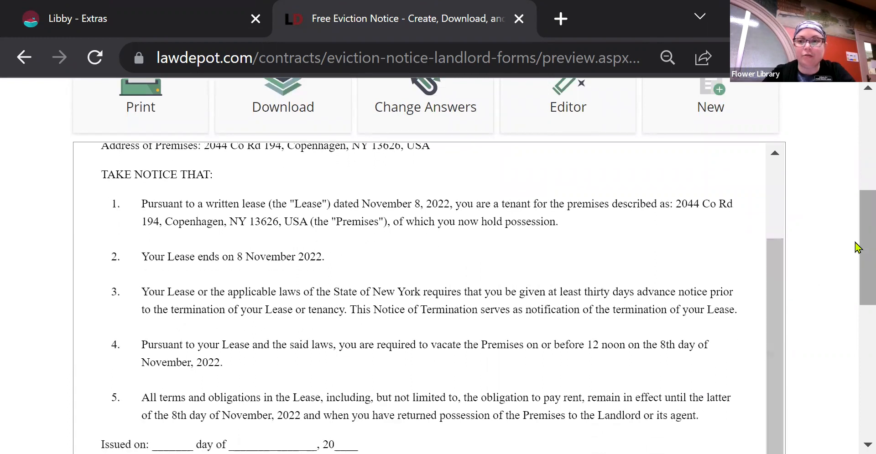
mouse_move(855, 250)
left_mouse_down()
mouse_move(856, 327)
mouse_move(856, 273)
left_mouse_up()
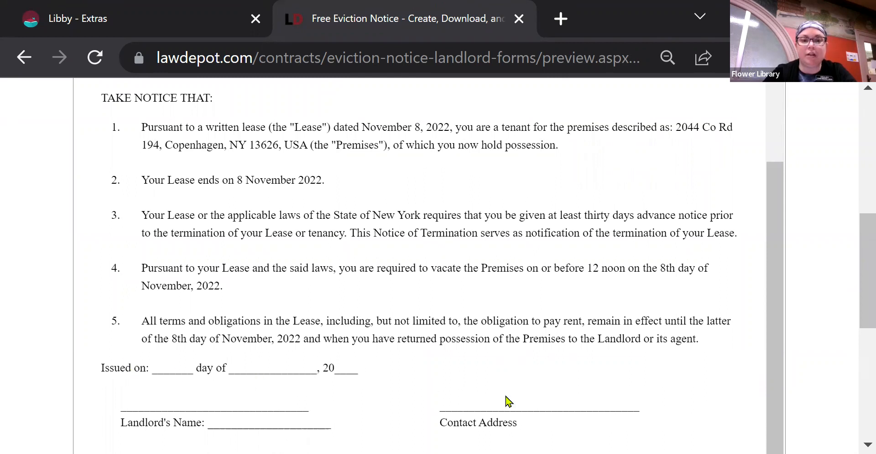
left_click_drag(776, 243, 784, 149)
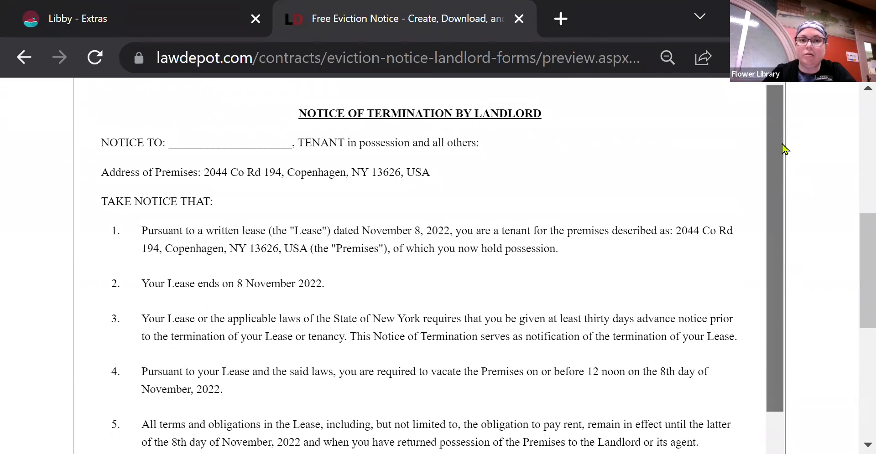
left_click_drag(855, 246, 855, 181)
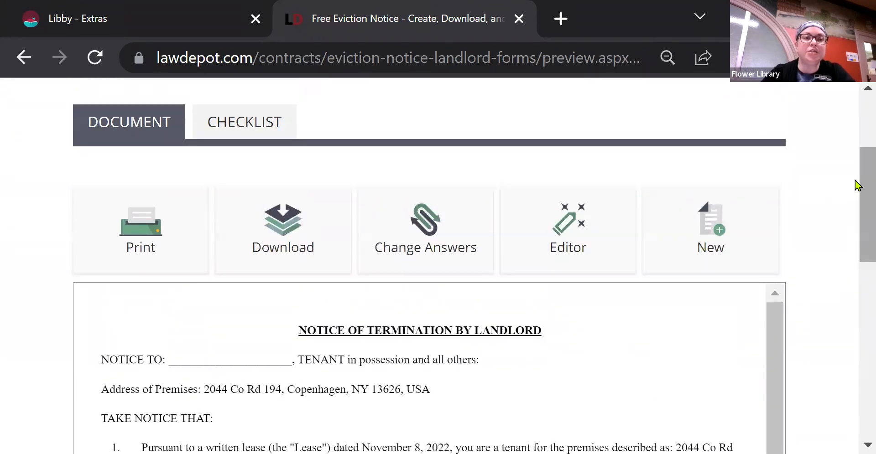
left_click(137, 236)
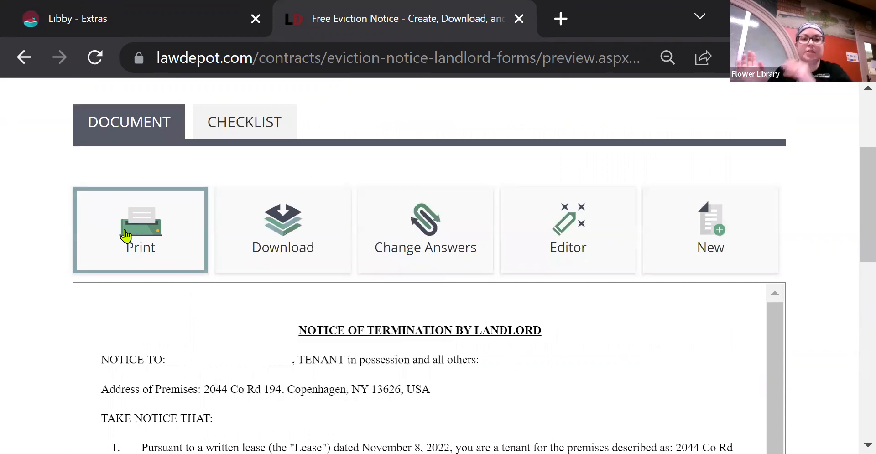
left_click(301, 239)
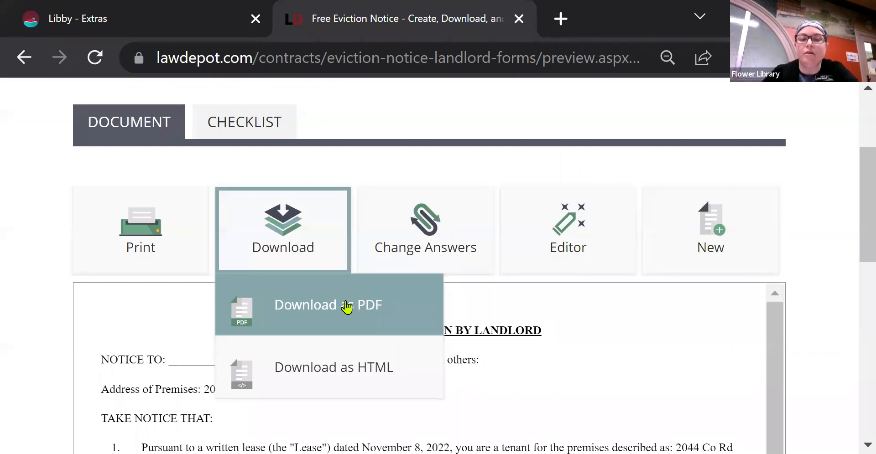
left_click(459, 244)
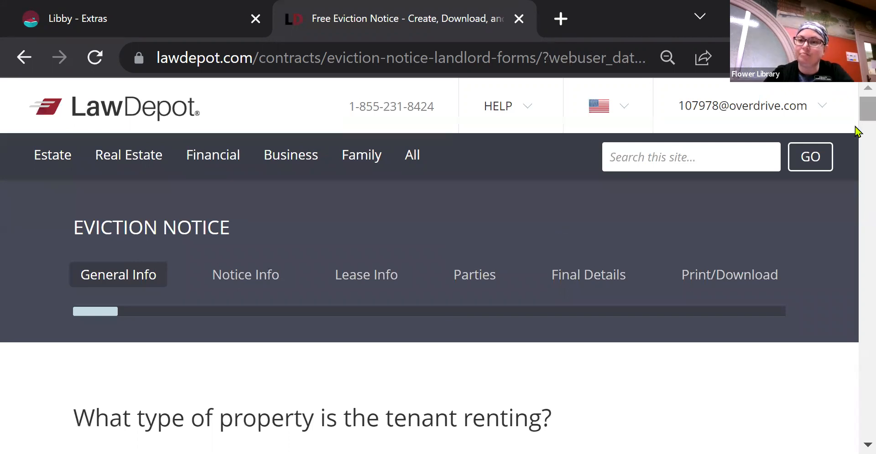
scroll(856, 132, "down", 5)
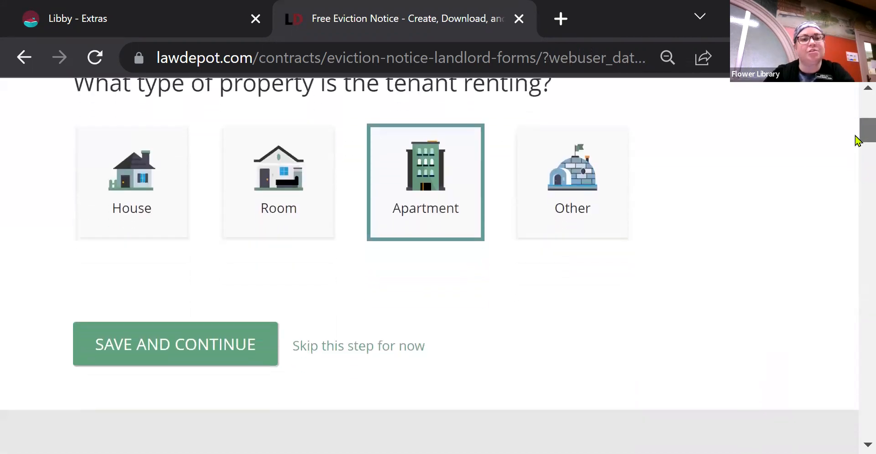
scroll(856, 137, "up", 3)
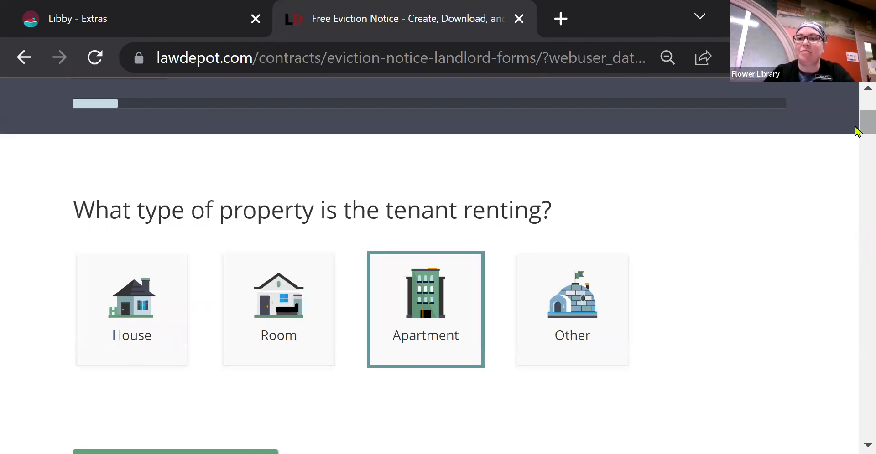
scroll(855, 130, "up", 2)
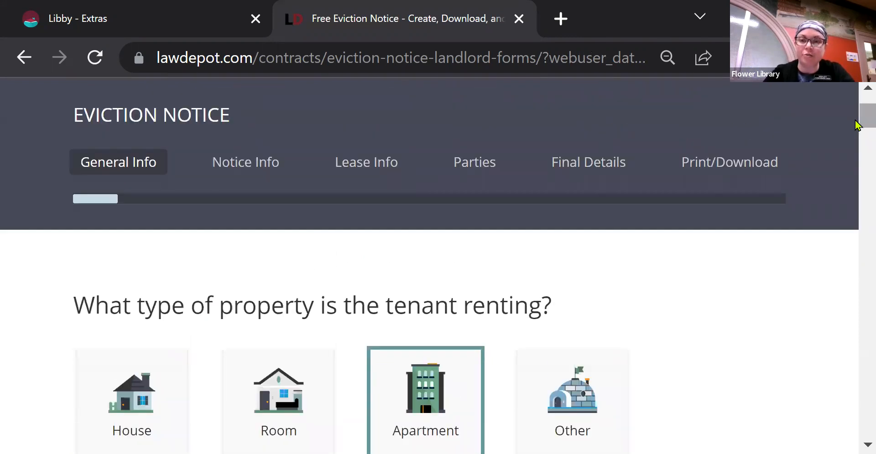
left_click(731, 174)
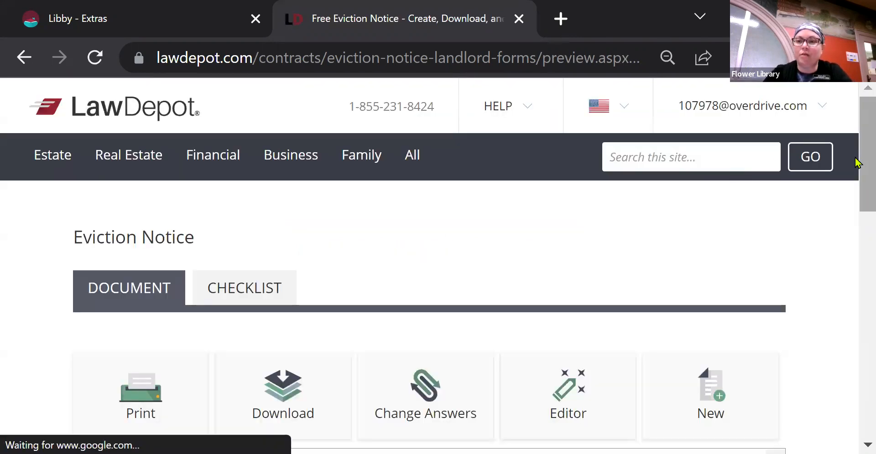
left_click_drag(856, 165, 857, 217)
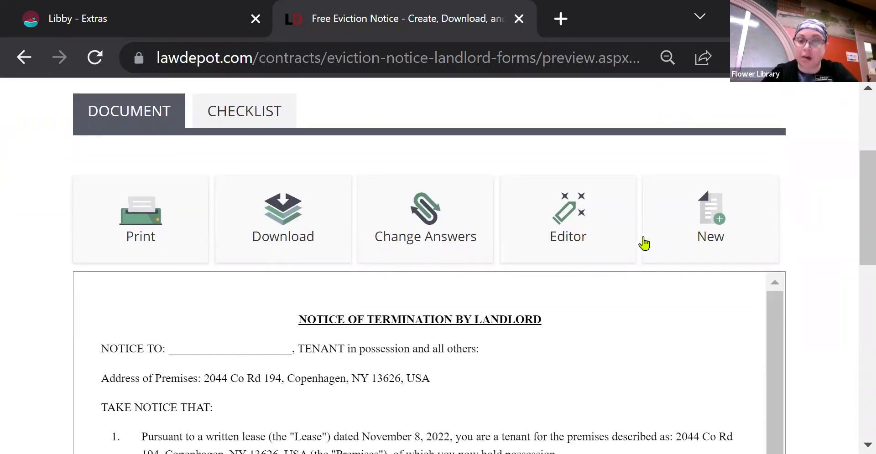
left_click(589, 238)
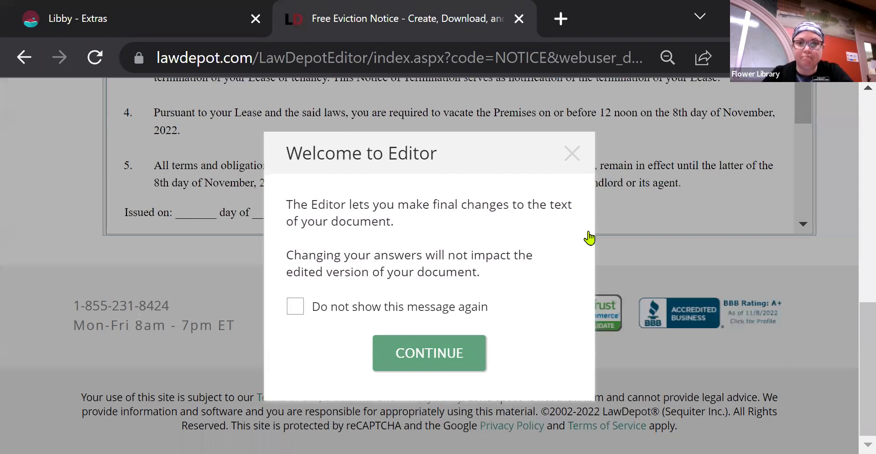
left_click(441, 352)
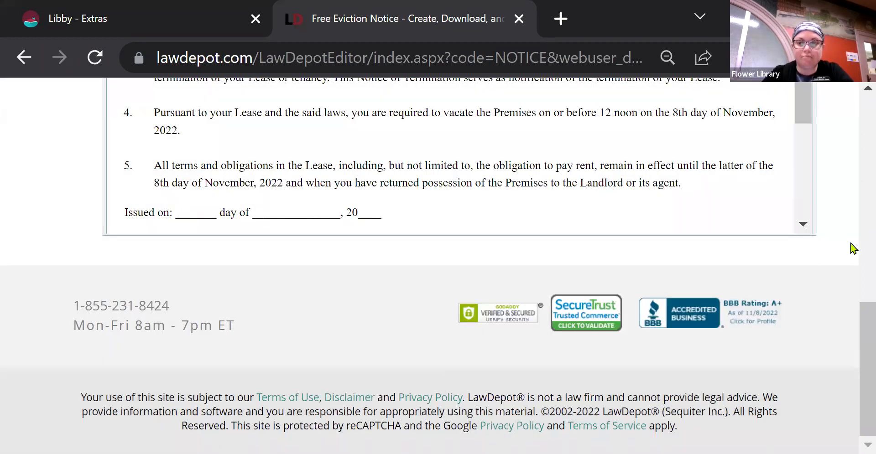
left_click_drag(854, 306, 857, 181)
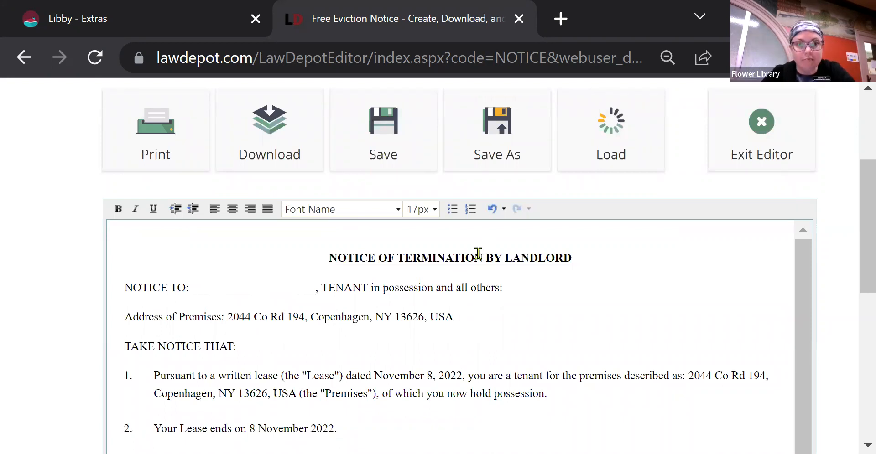
left_click(530, 293)
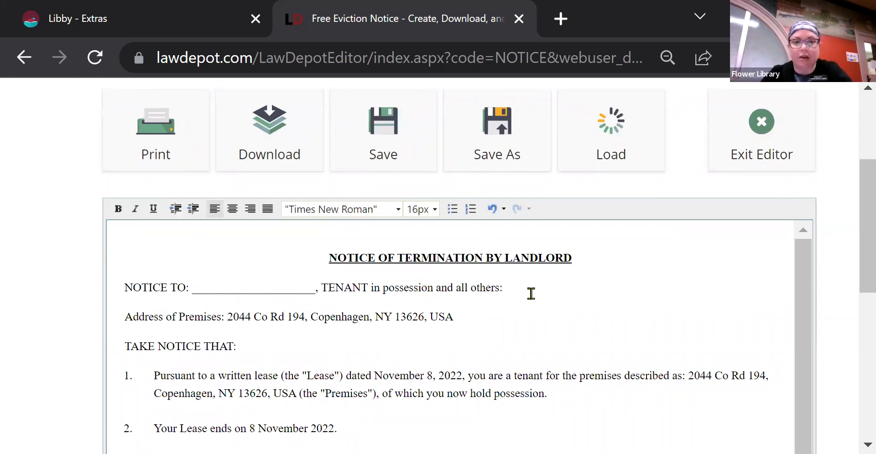
type("ashley")
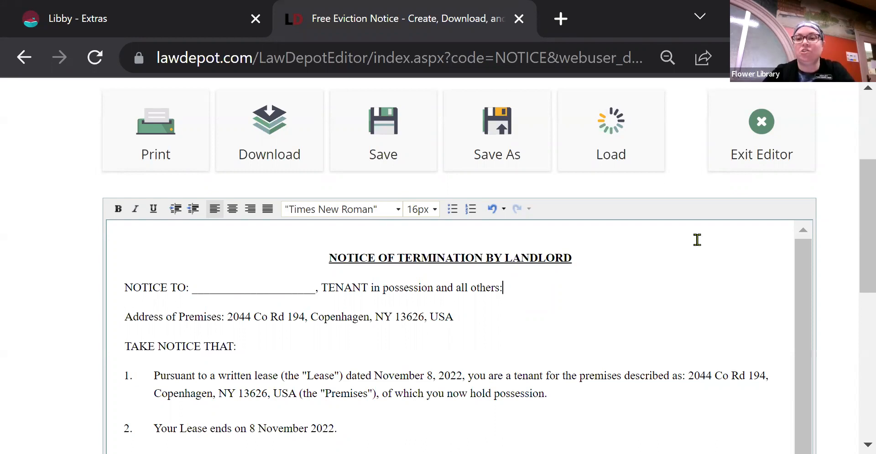
left_click(777, 141)
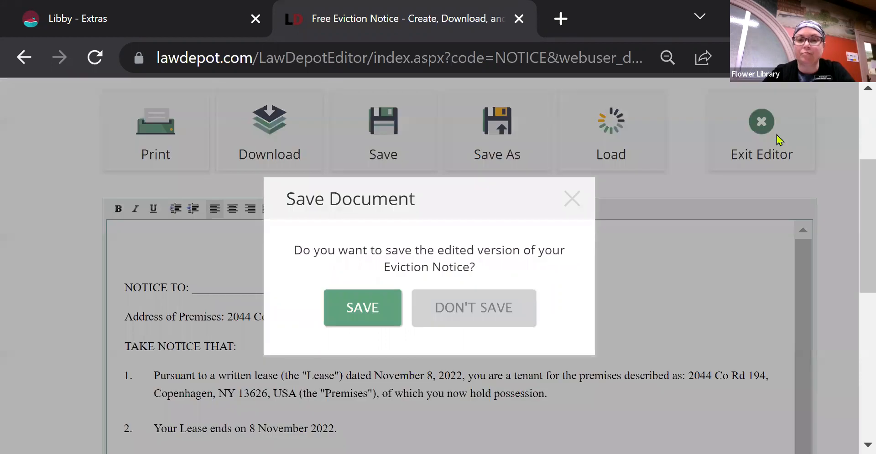
left_click(498, 315)
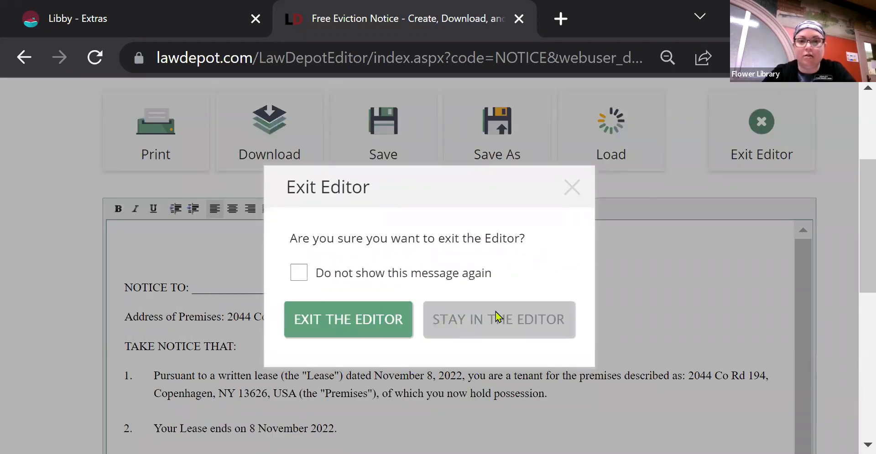
left_click(347, 318)
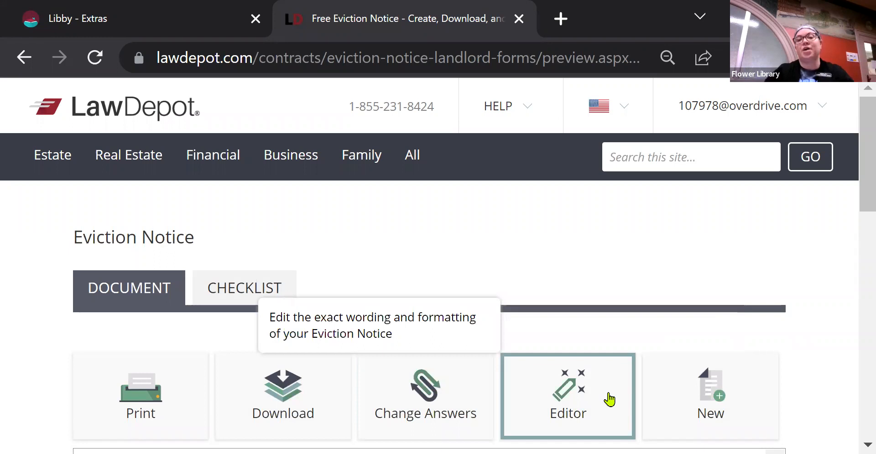
left_click_drag(856, 196, 855, 228)
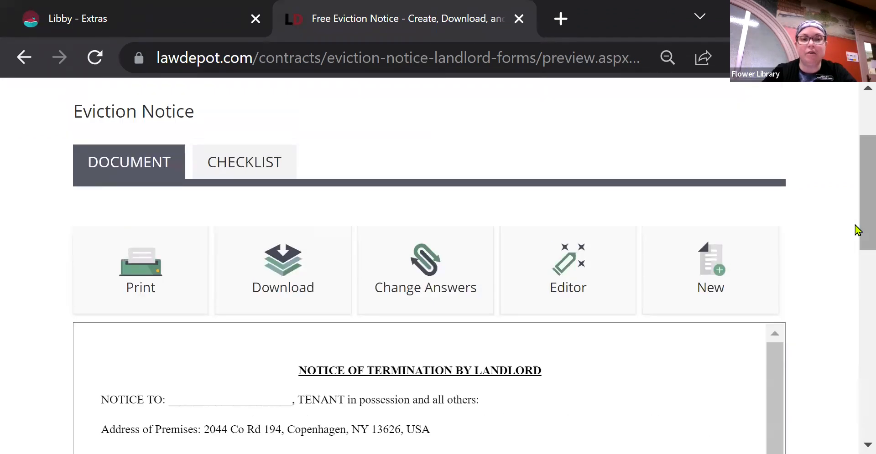
Show the Eviction Notice Checklist tab and scroll through its items like printing and proofreading.
left_click(258, 168)
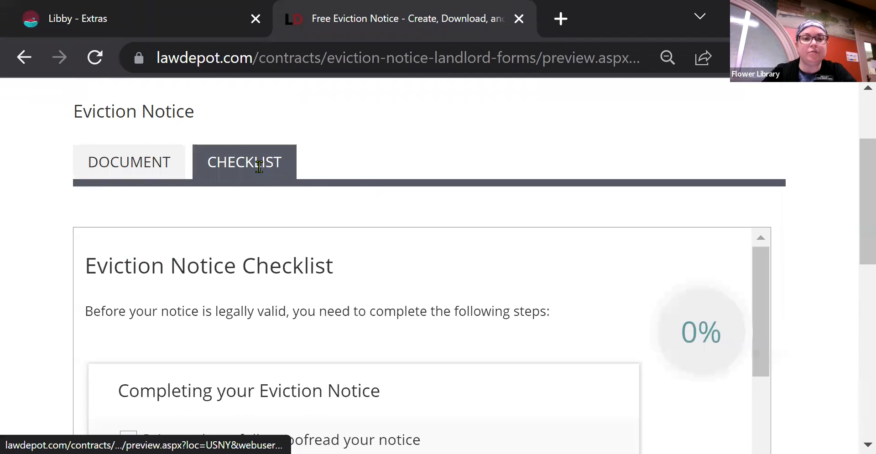
left_click_drag(854, 190, 856, 270)
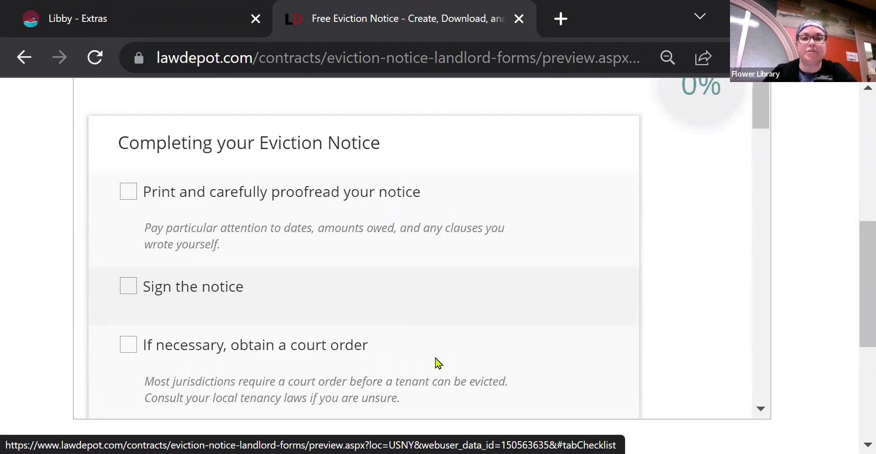
left_click_drag(761, 127, 796, 320)
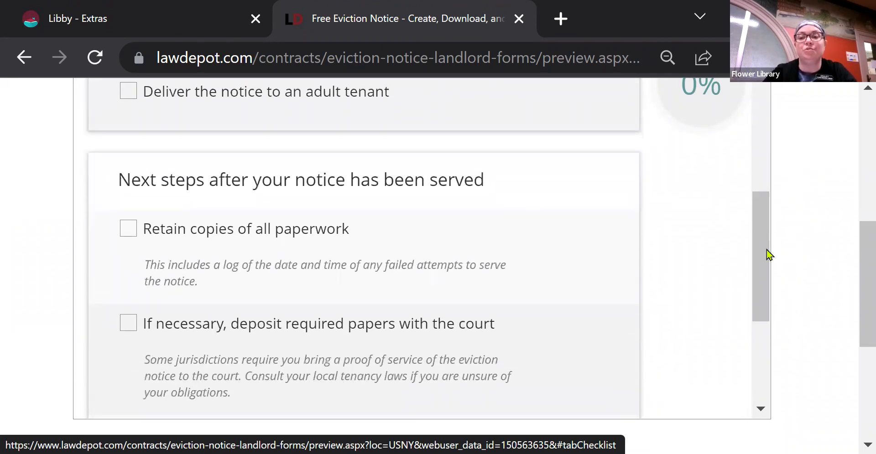
left_click_drag(760, 252, 770, 323)
left_click_drag(760, 289, 777, 90)
left_click_drag(859, 260, 857, 117)
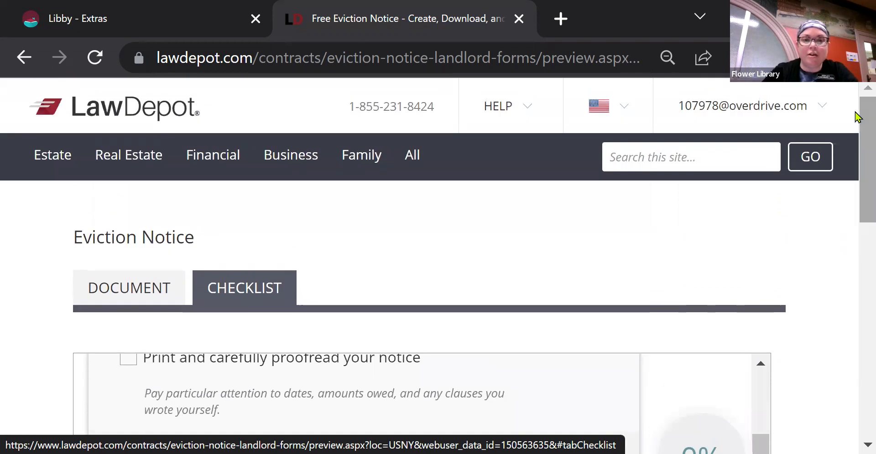
mouse_move(785, 126)
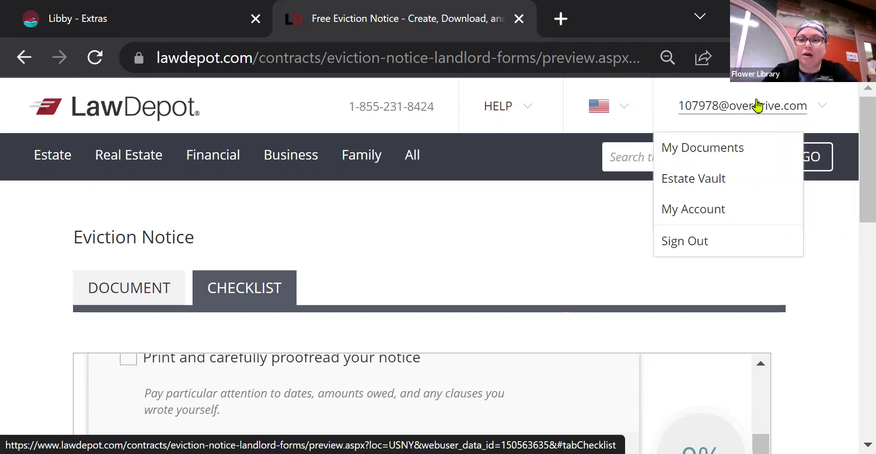
Go to My Documents and open the saved Rental/Lease Agreement.
left_click(723, 156)
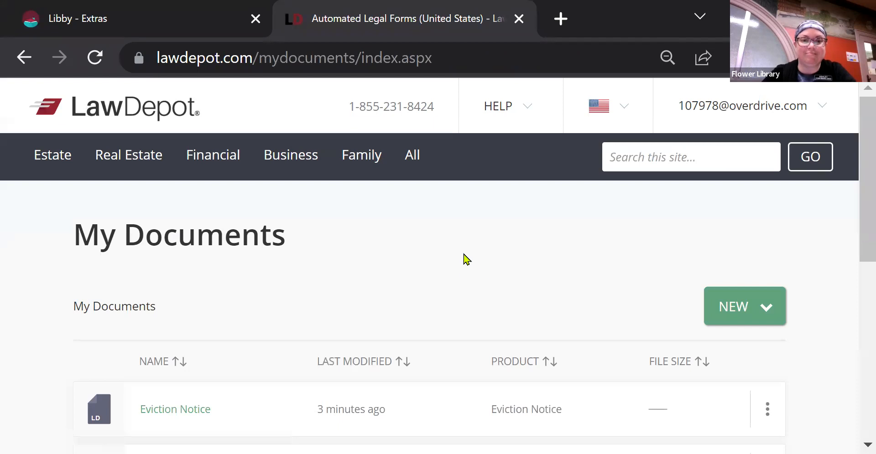
scroll(464, 259, "down", 5)
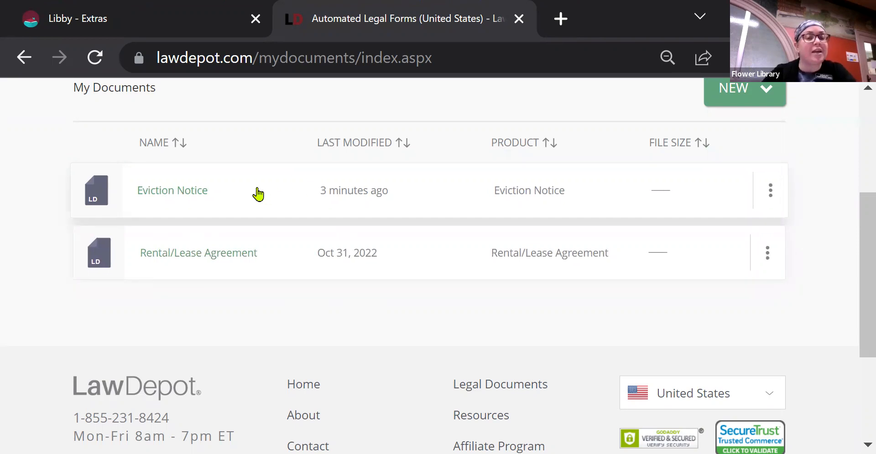
left_click(215, 258)
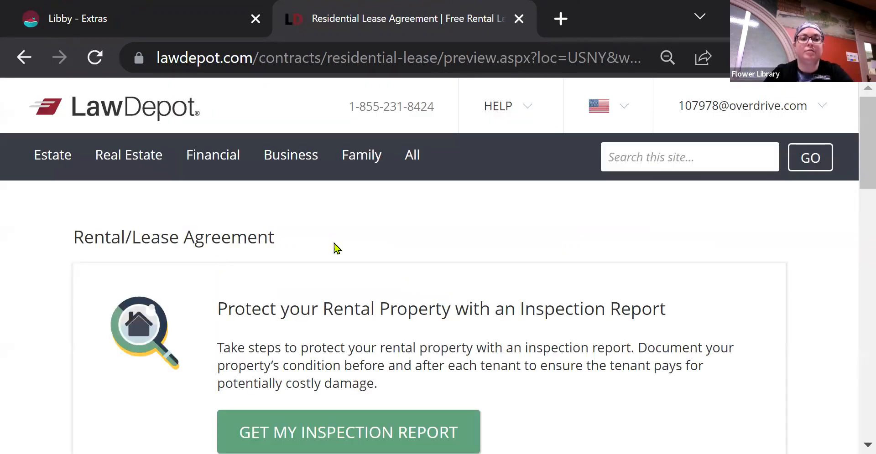
Scroll through the Residential Lease Agreement preview dated 19th November 2021, then back to the top.
scroll(371, 250, "down", 2)
scroll(372, 251, "down", 5)
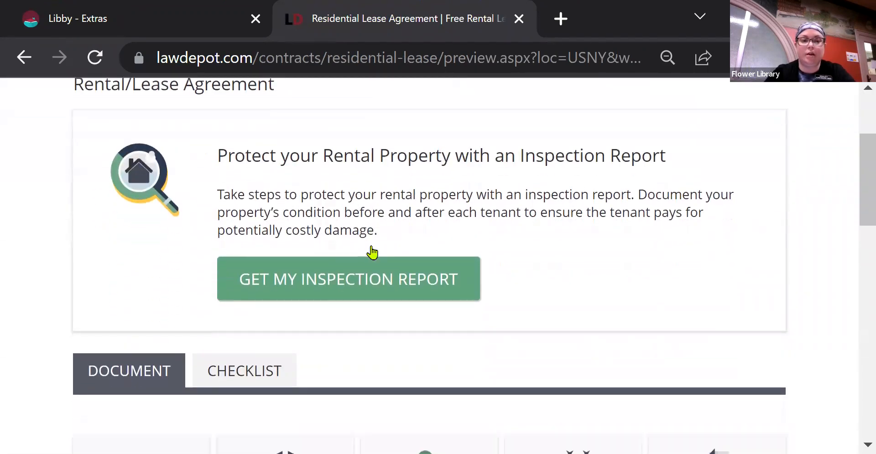
scroll(372, 252, "down", 3)
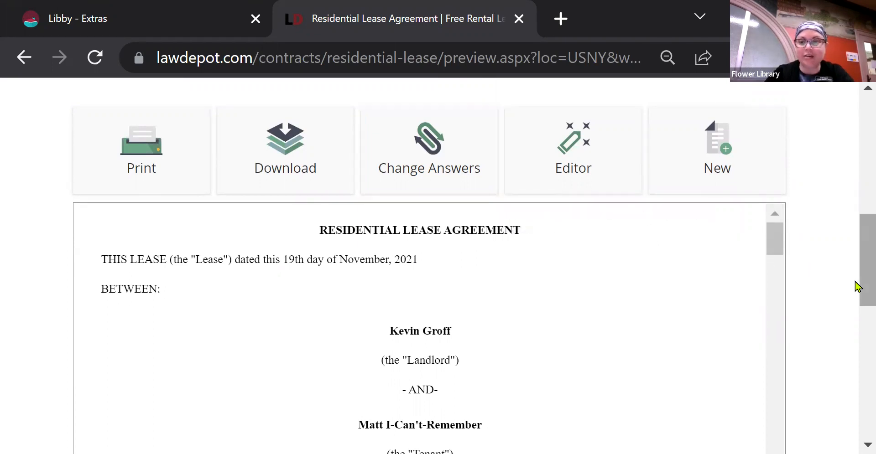
left_click_drag(857, 286, 856, 325)
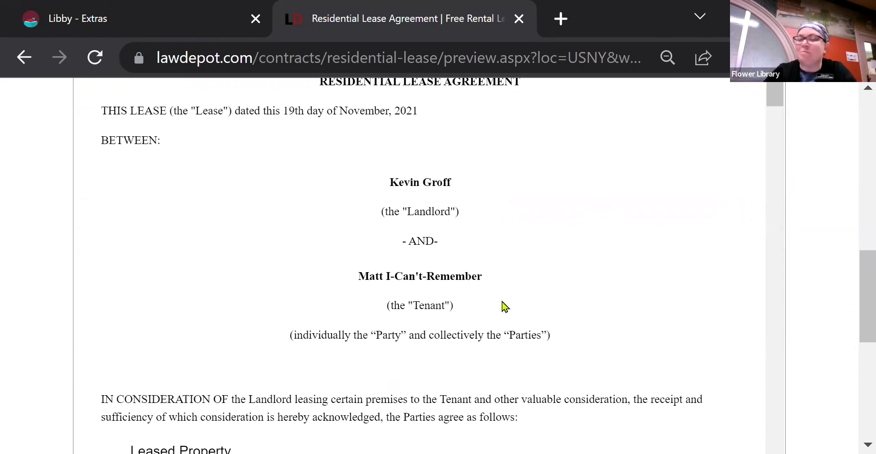
left_click_drag(857, 321, 856, 133)
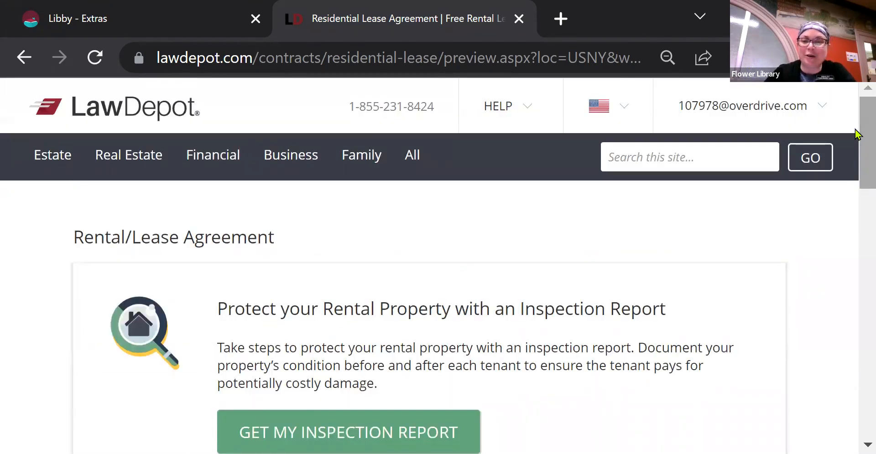
mouse_move(776, 113)
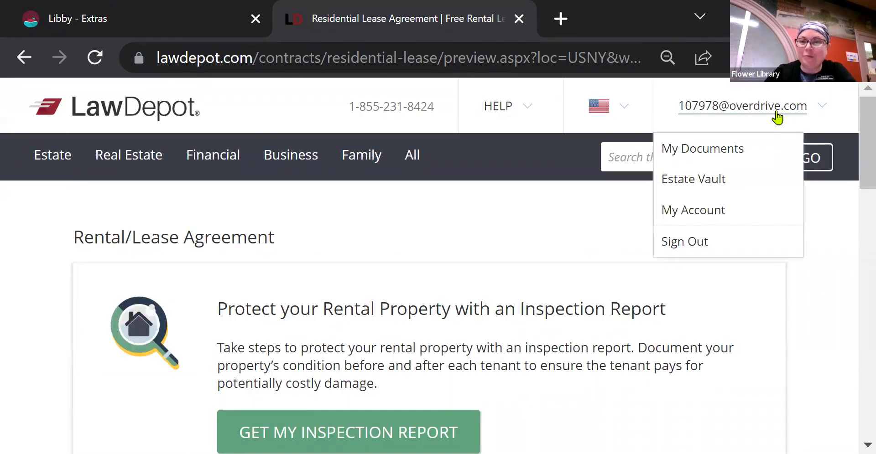
Return to My Documents and show the actions menu for the Eviction Notice row.
left_click(706, 154)
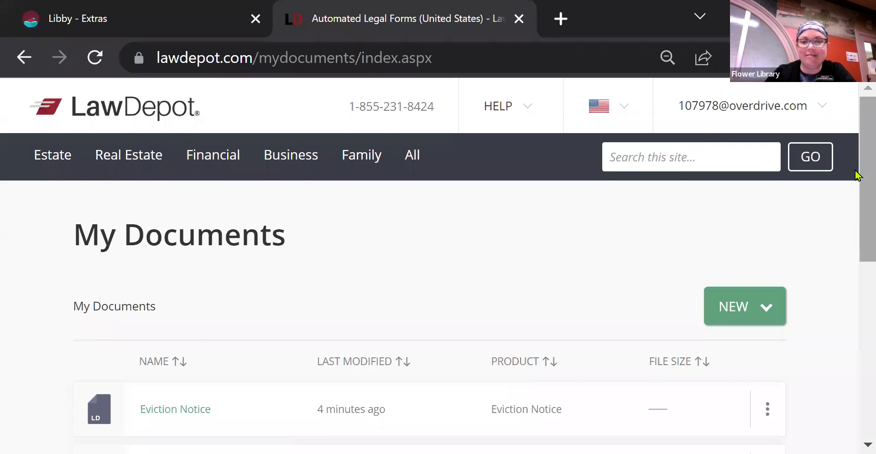
scroll(856, 202, "down", 3)
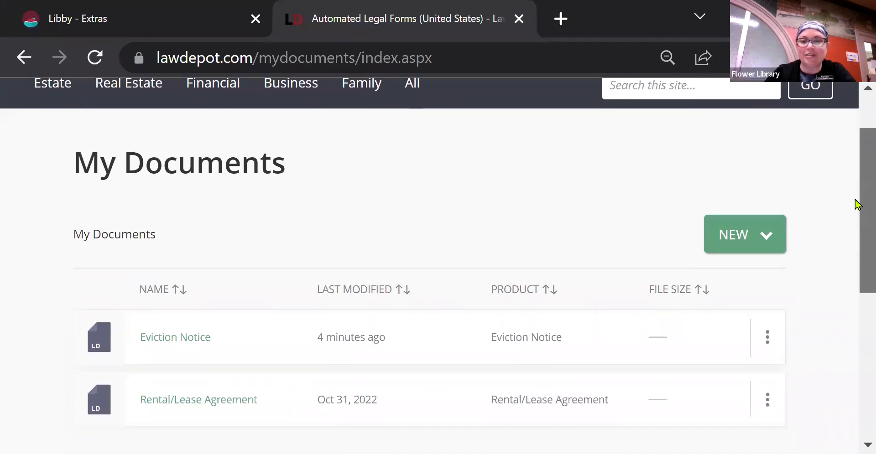
scroll(856, 249, "down", 2)
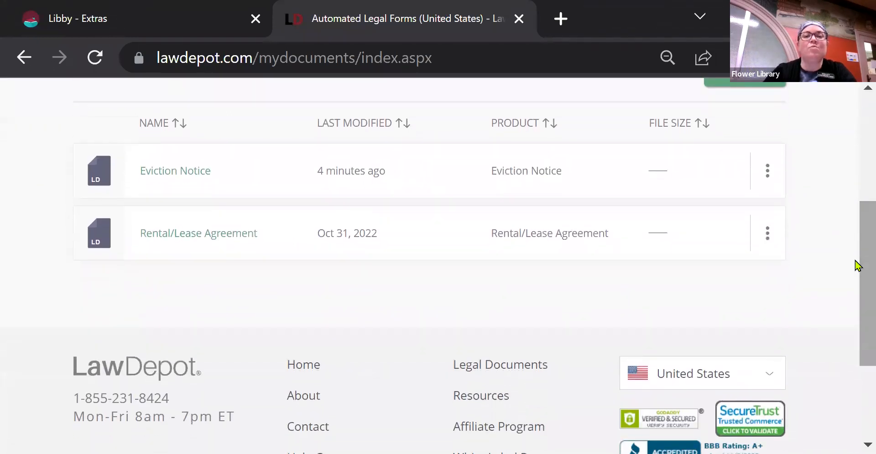
left_click(769, 177)
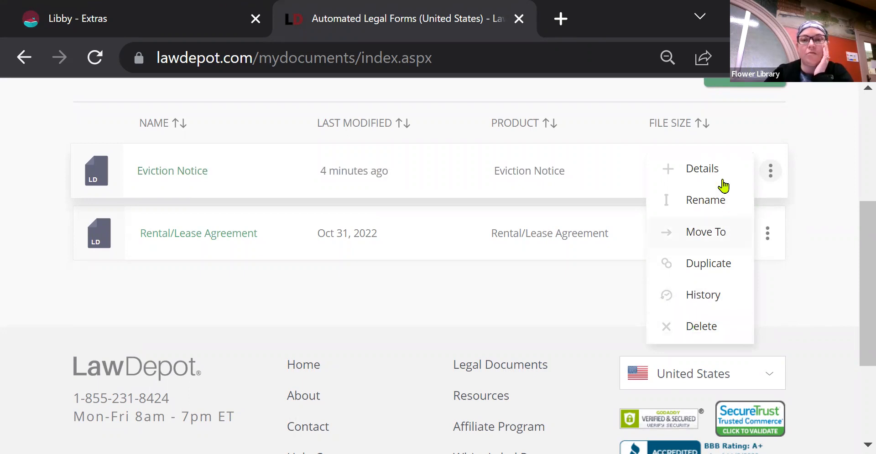
Append '- Guest1' to the Eviction Notice's name, making it 'Eviction Notice - Guest 1'.
left_click(716, 210)
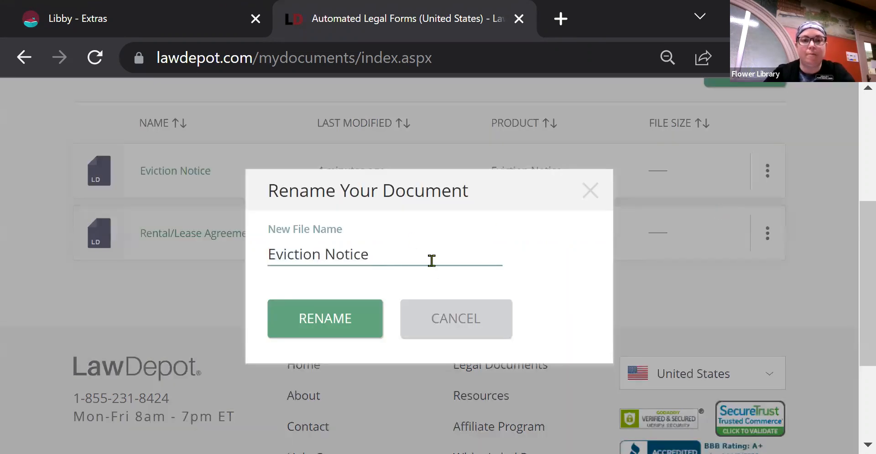
type("- Guest1")
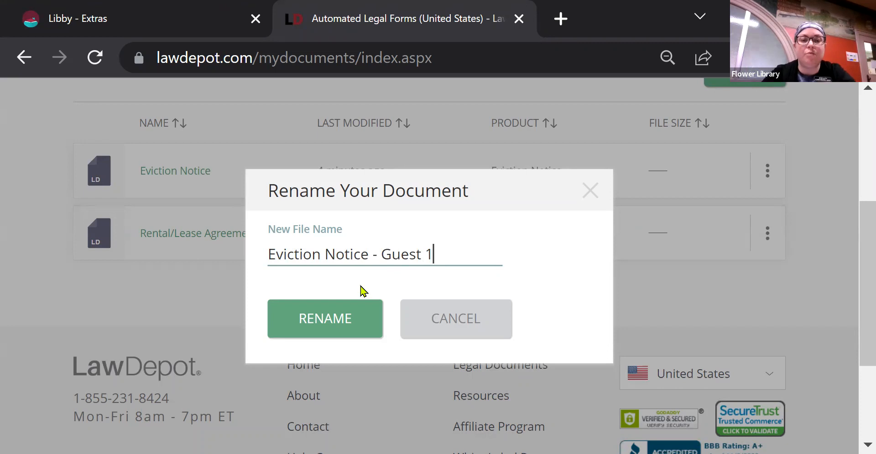
left_click(305, 329)
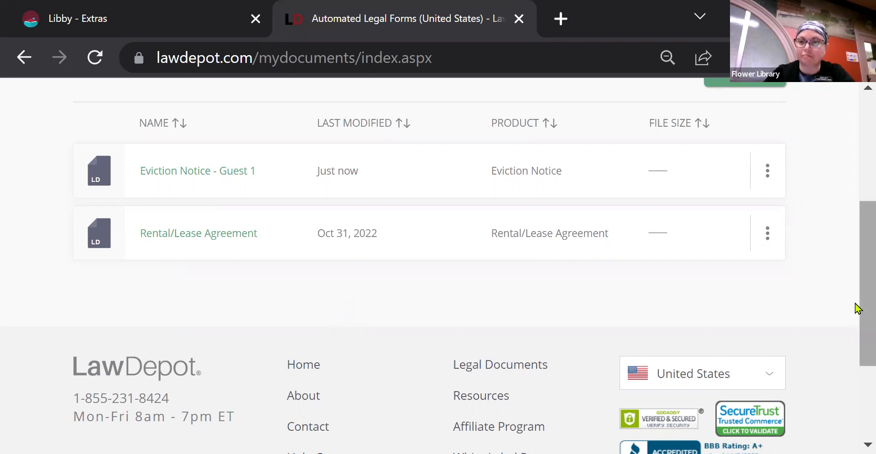
left_click_drag(856, 304, 856, 186)
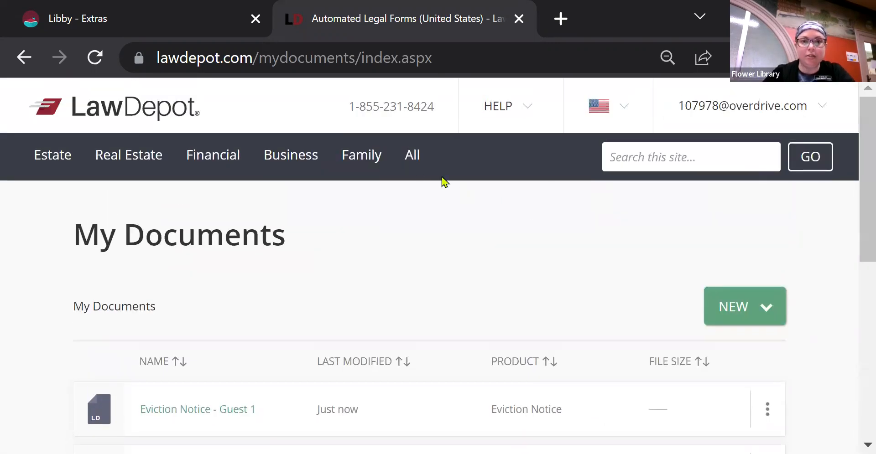
Open the All Legal Forms and Documents catalogue and scroll from Catering Contract down to Notice to Repair.
left_click(412, 156)
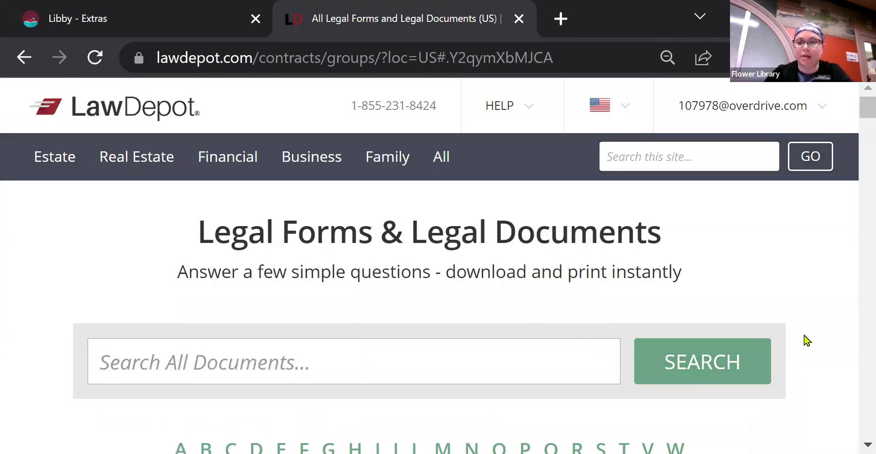
left_click_drag(862, 102, 862, 137)
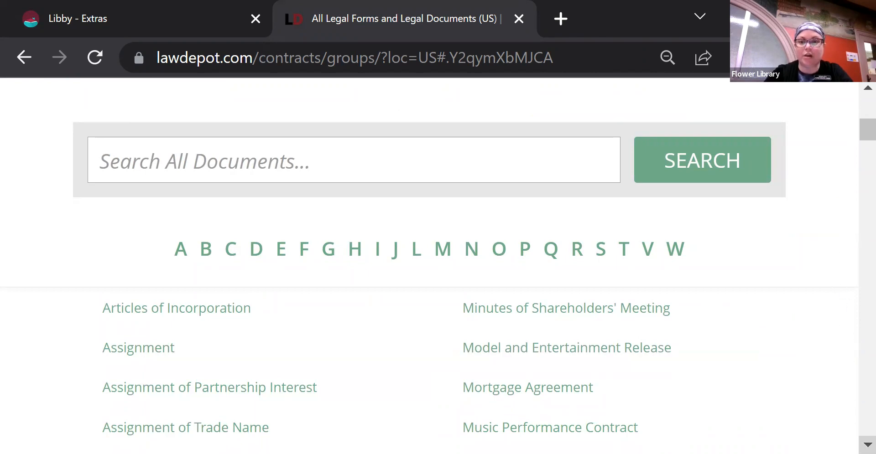
left_click(868, 445)
left_click(867, 445)
left_click(868, 445)
left_click(868, 445)
left_click(868, 445)
left_click(867, 445)
left_click(867, 445)
left_click(867, 445)
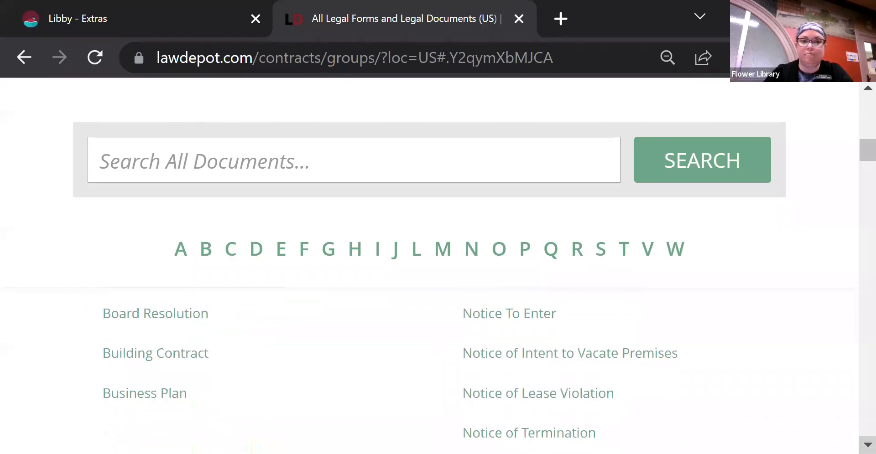
left_click(867, 445)
left_click(867, 445)
left_click(868, 445)
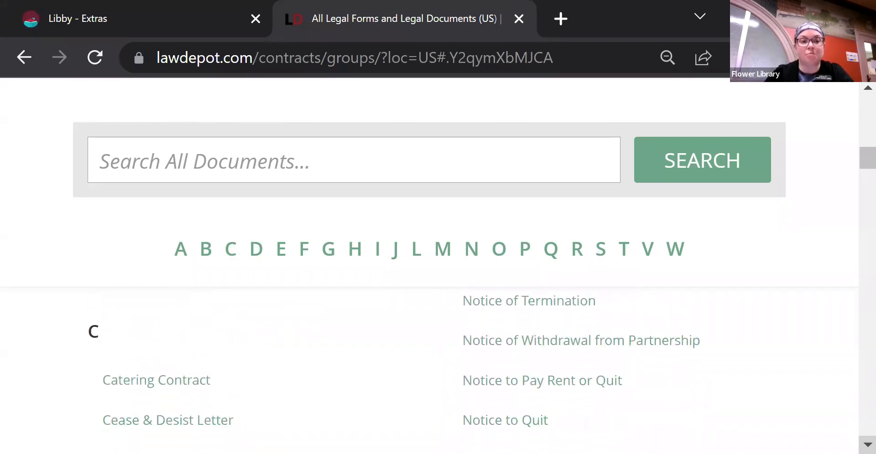
left_click(868, 445)
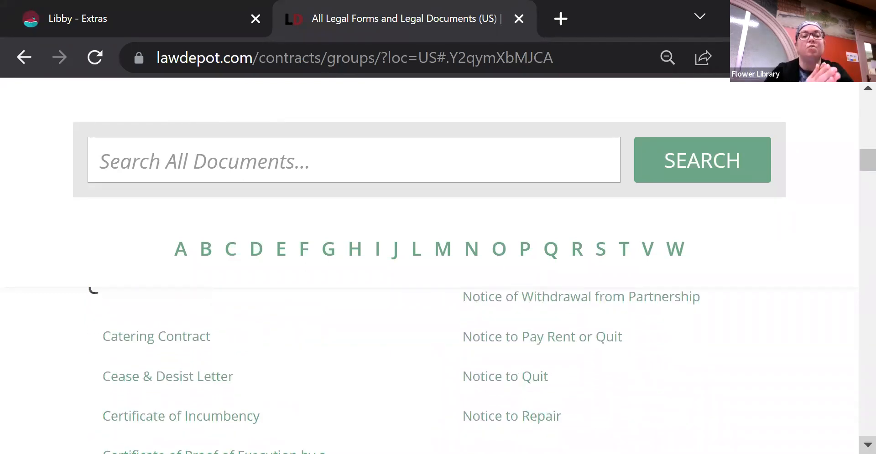
mouse_move(157, 340)
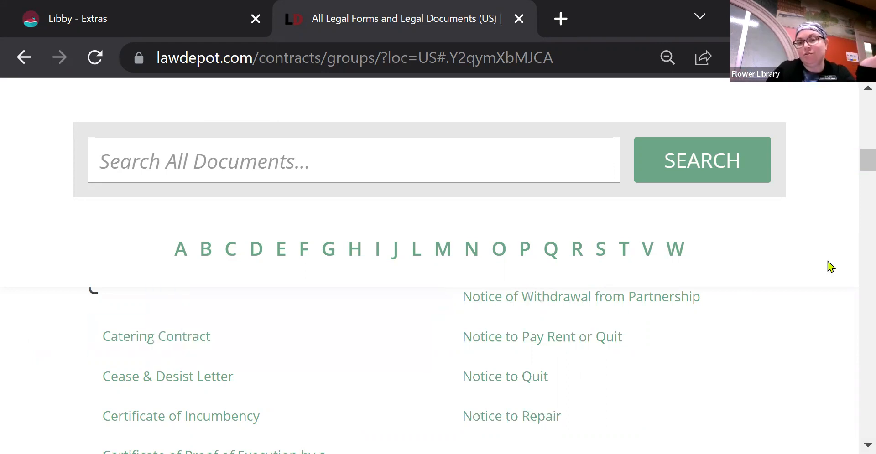
scroll(821, 312, "down", 3)
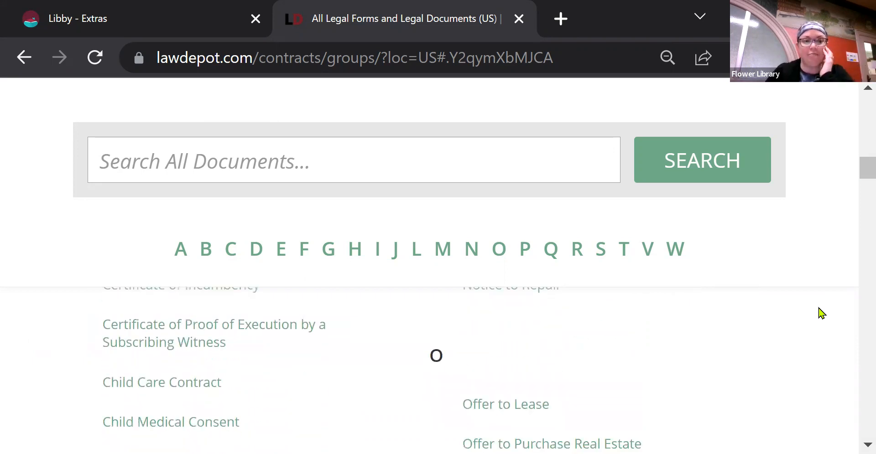
scroll(821, 313, "down", 3)
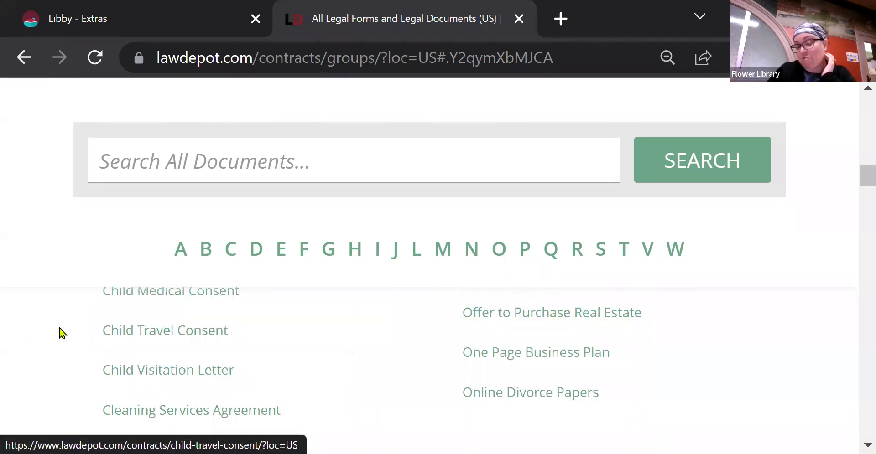
scroll(62, 334, "down", 4)
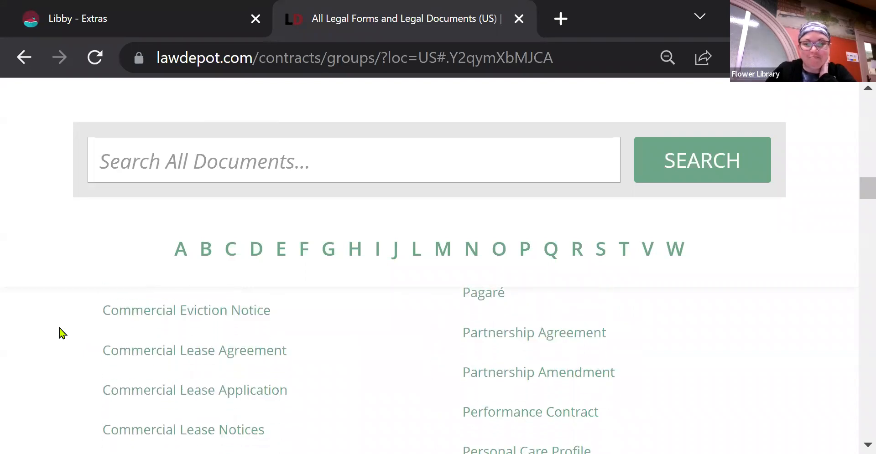
mouse_move(578, 420)
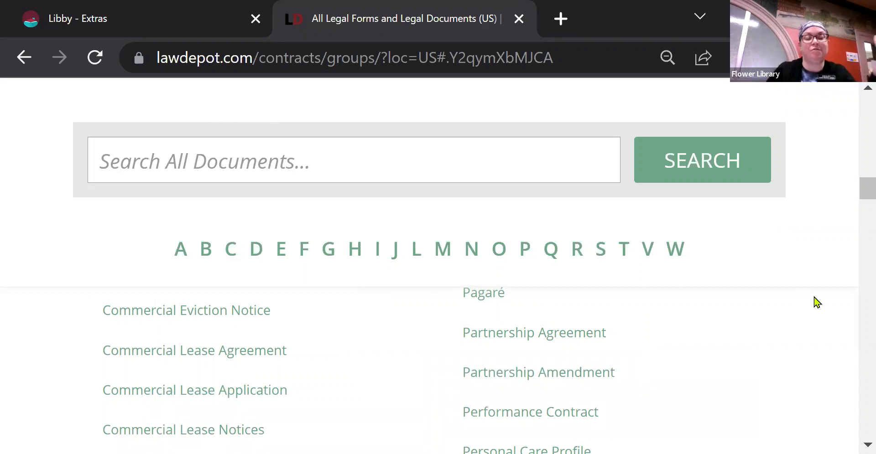
scroll(816, 303, "down", 1)
scroll(817, 303, "down", 2)
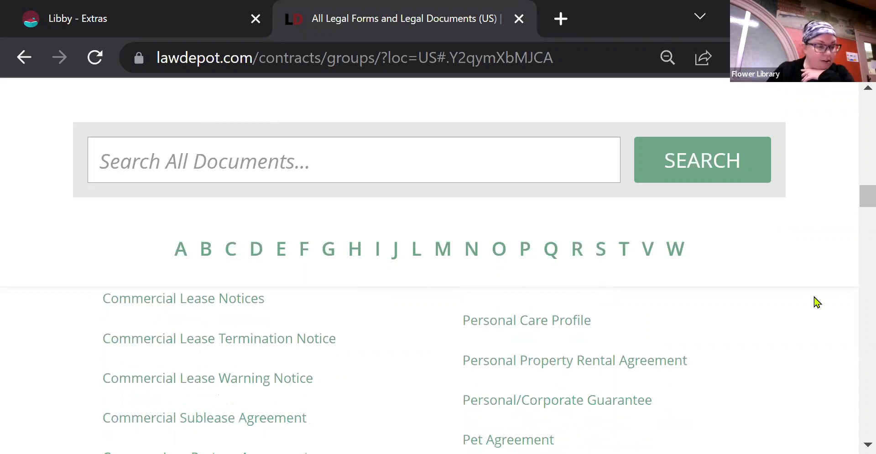
scroll(816, 303, "down", 2)
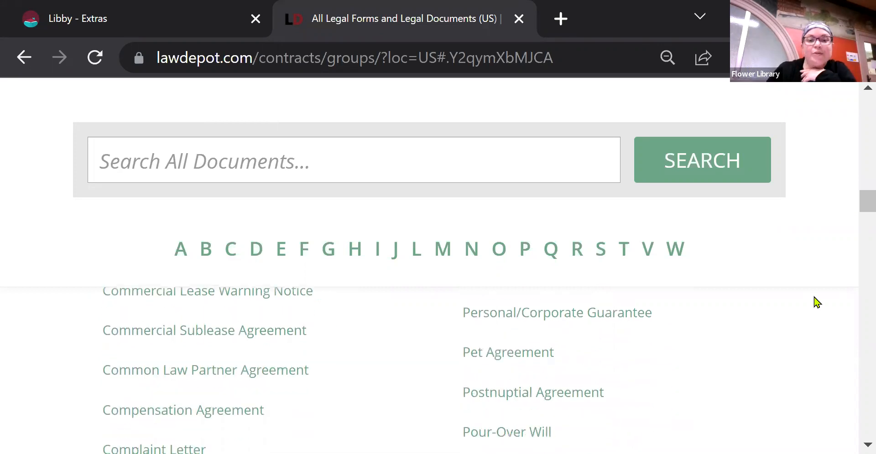
scroll(816, 302, "down", 3)
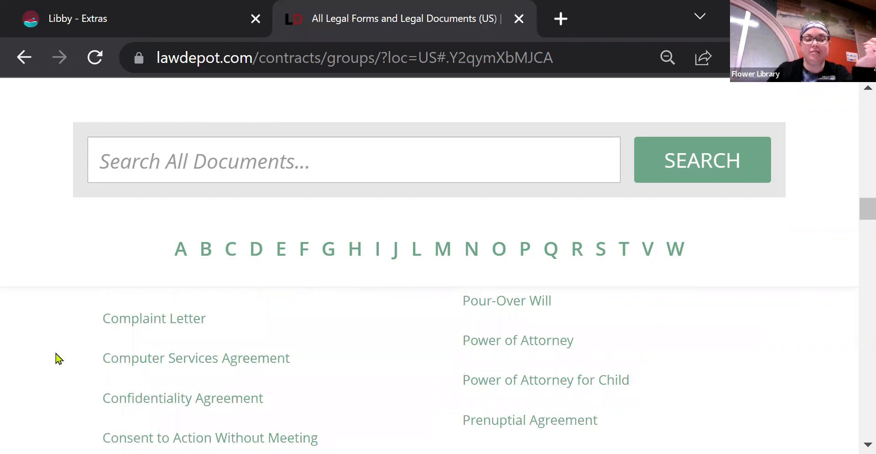
scroll(57, 359, "down", 3)
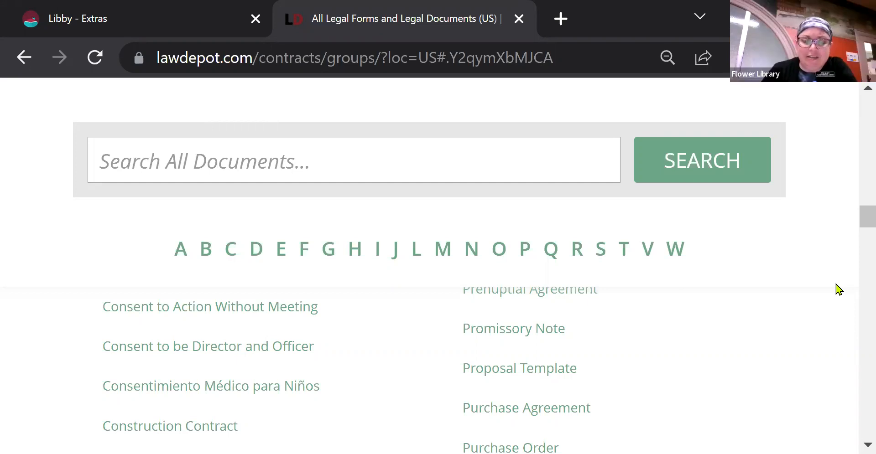
scroll(838, 290, "down", 1)
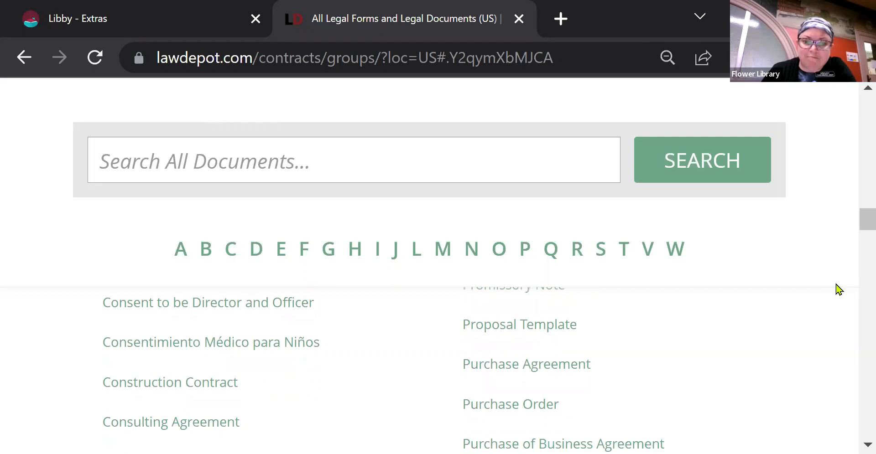